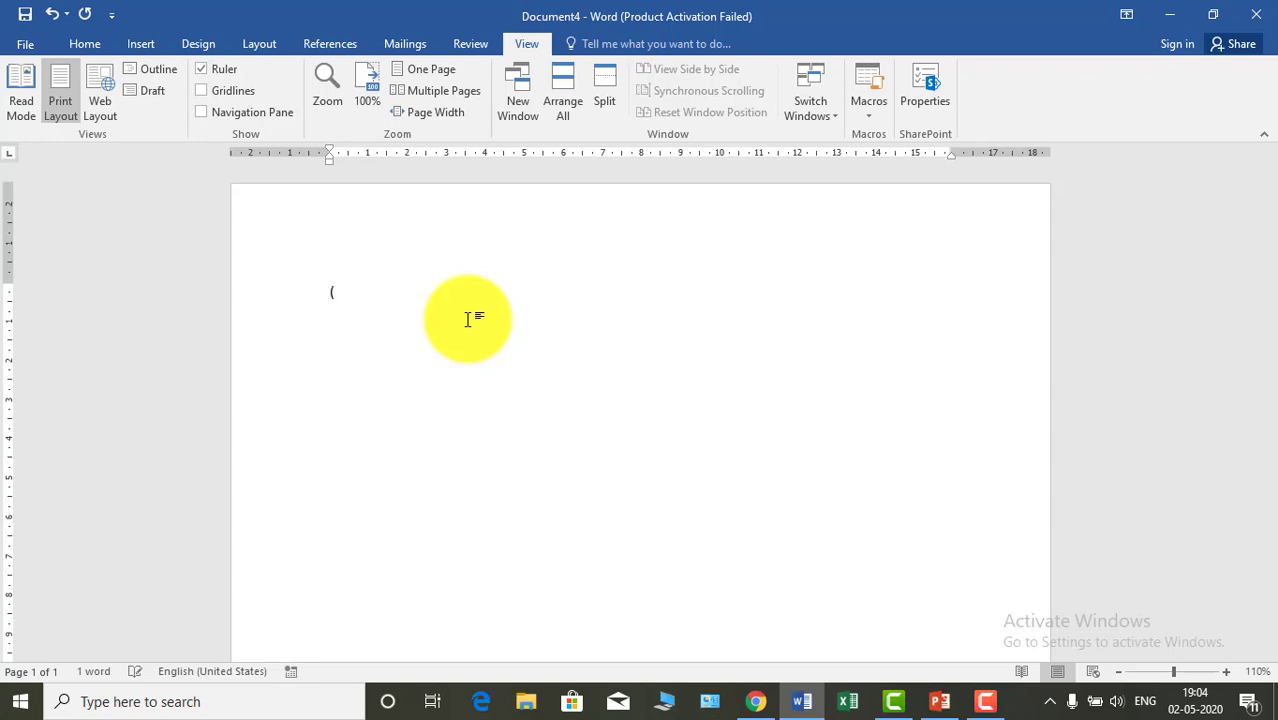
- Enter the bracketed numbers (1), (2), (3) and (4), each on its own line
type("1)")
key("Return")
type("(")
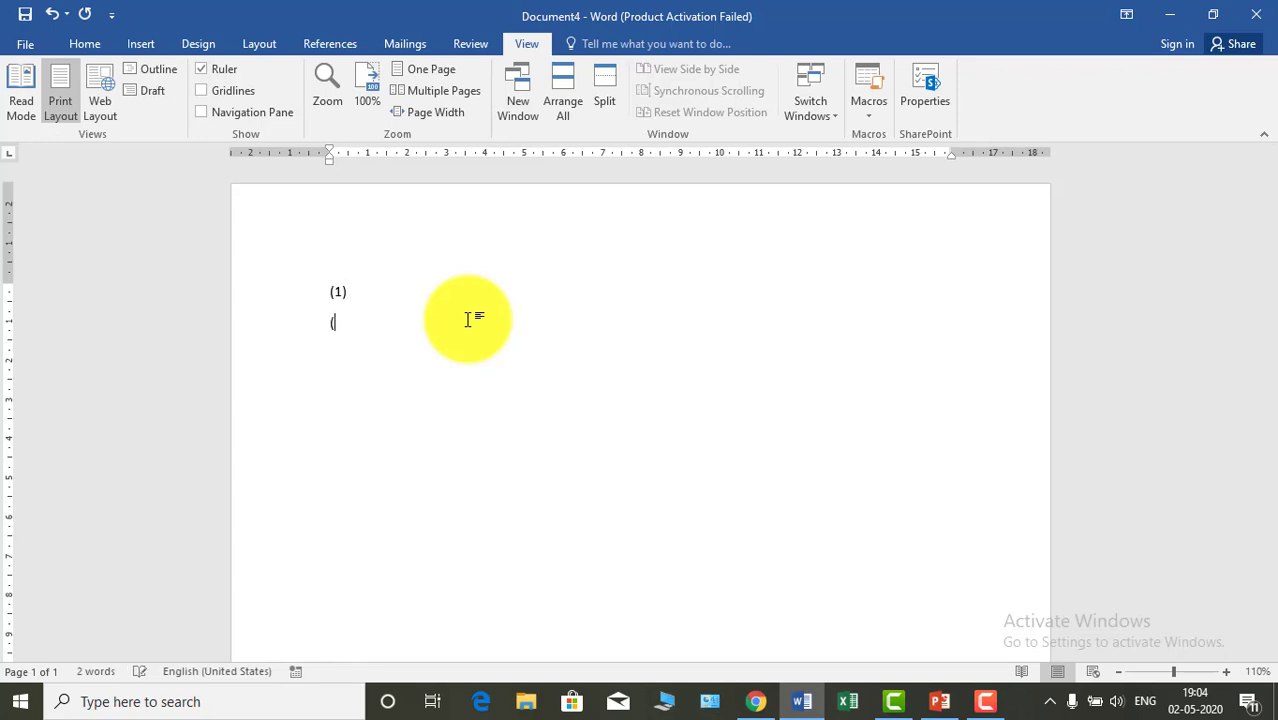
type("2)")
key("Return")
type("(3)")
key("Return")
type("(4)")
- Replace the bracketed list with the plain numbers 1, 2 and 3 on separate lines
left_click_drag(327, 287, 350, 445)
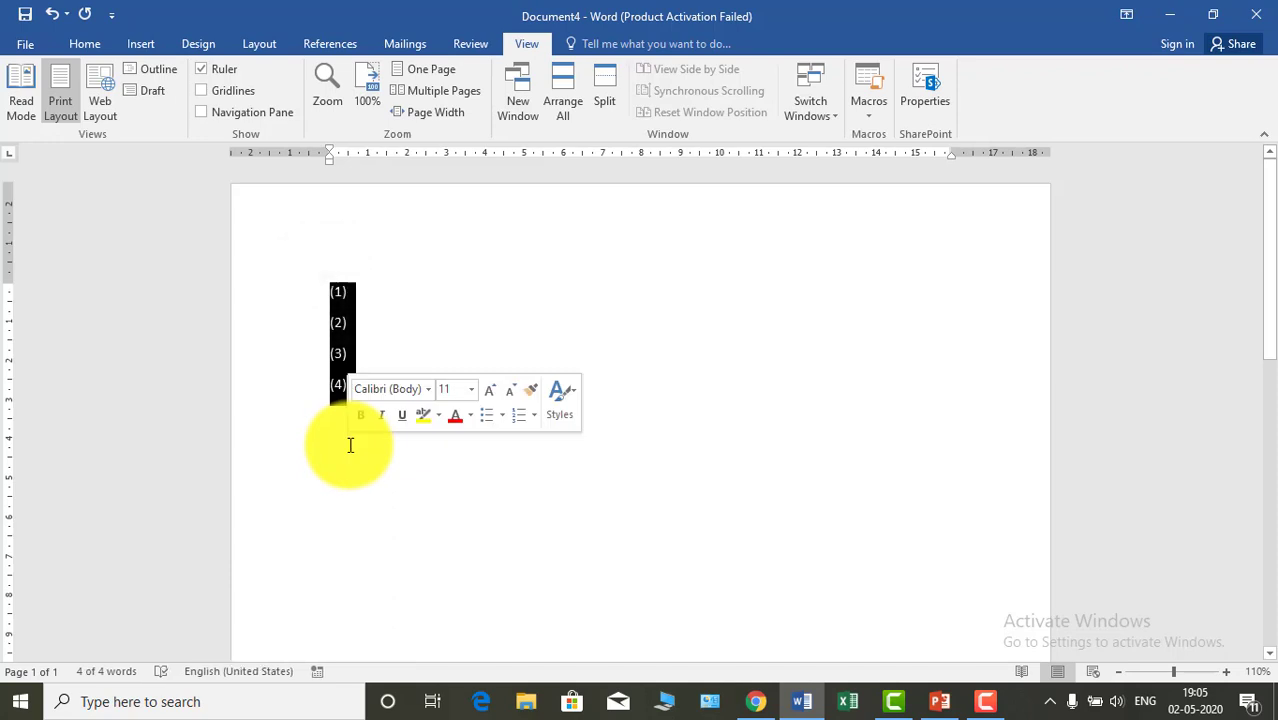
key("Delete")
type("1")
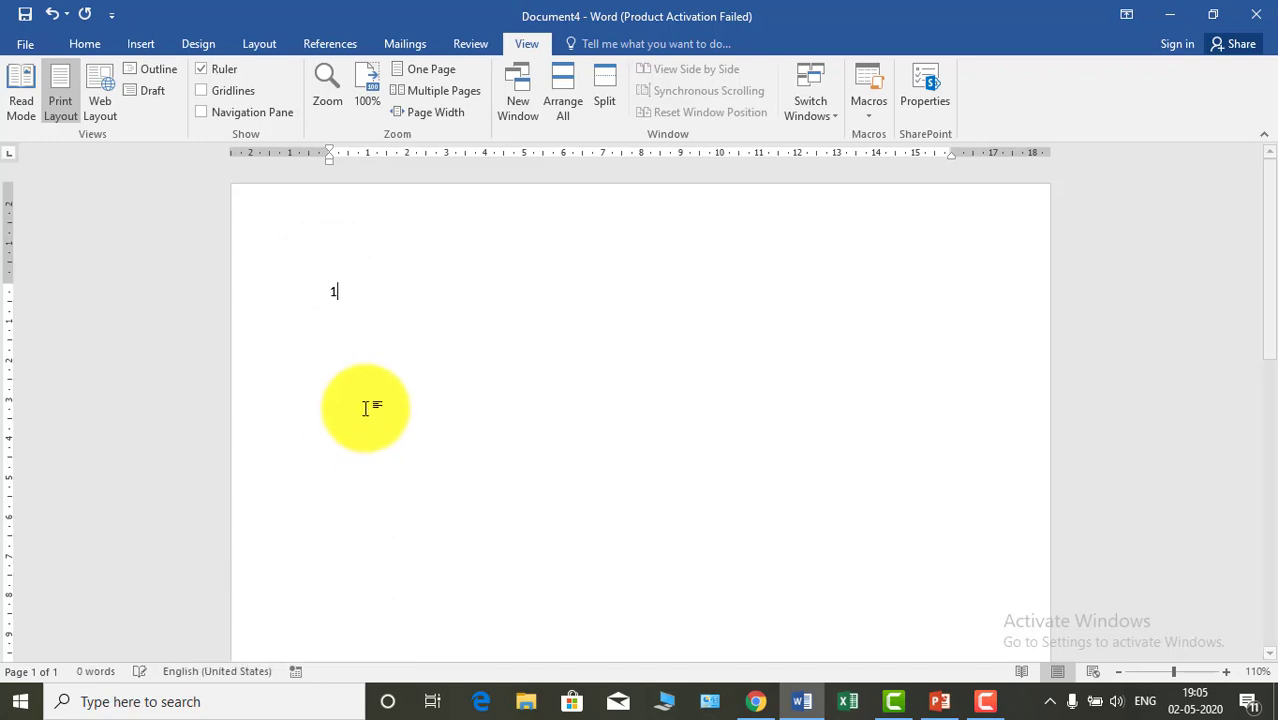
key("Return")
type("2")
key("Return")
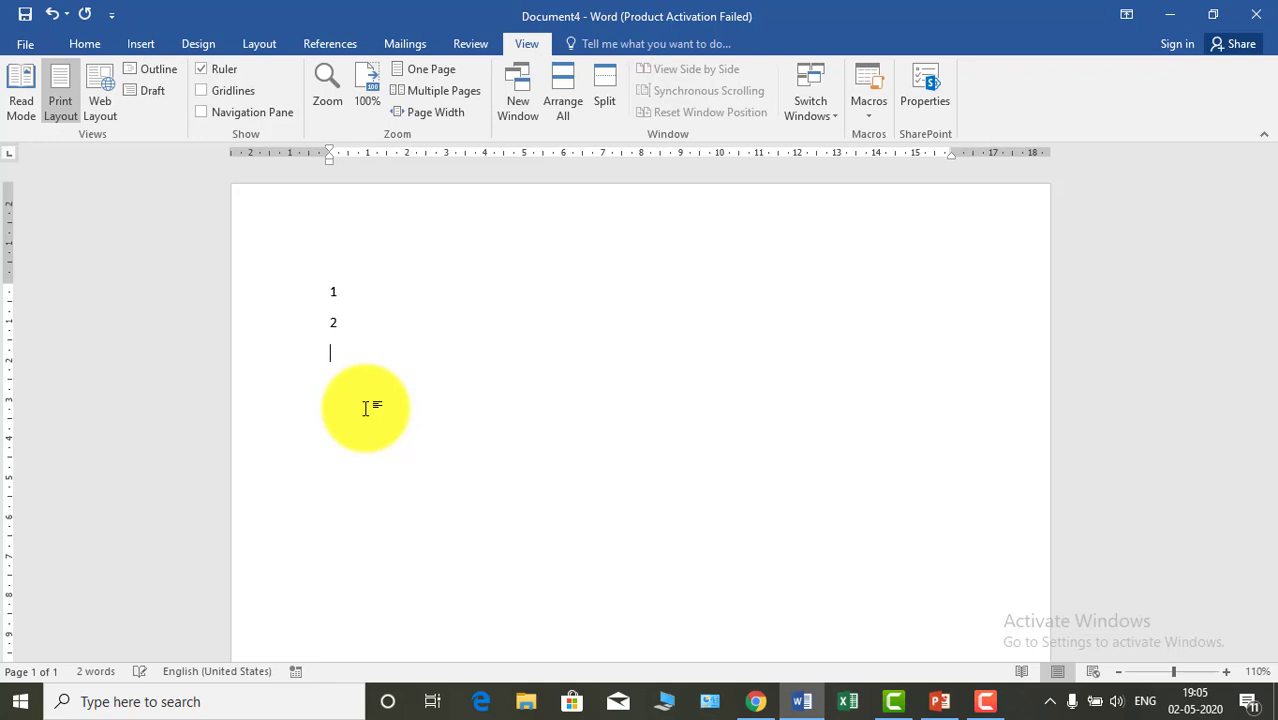
type("3")
key("Return")
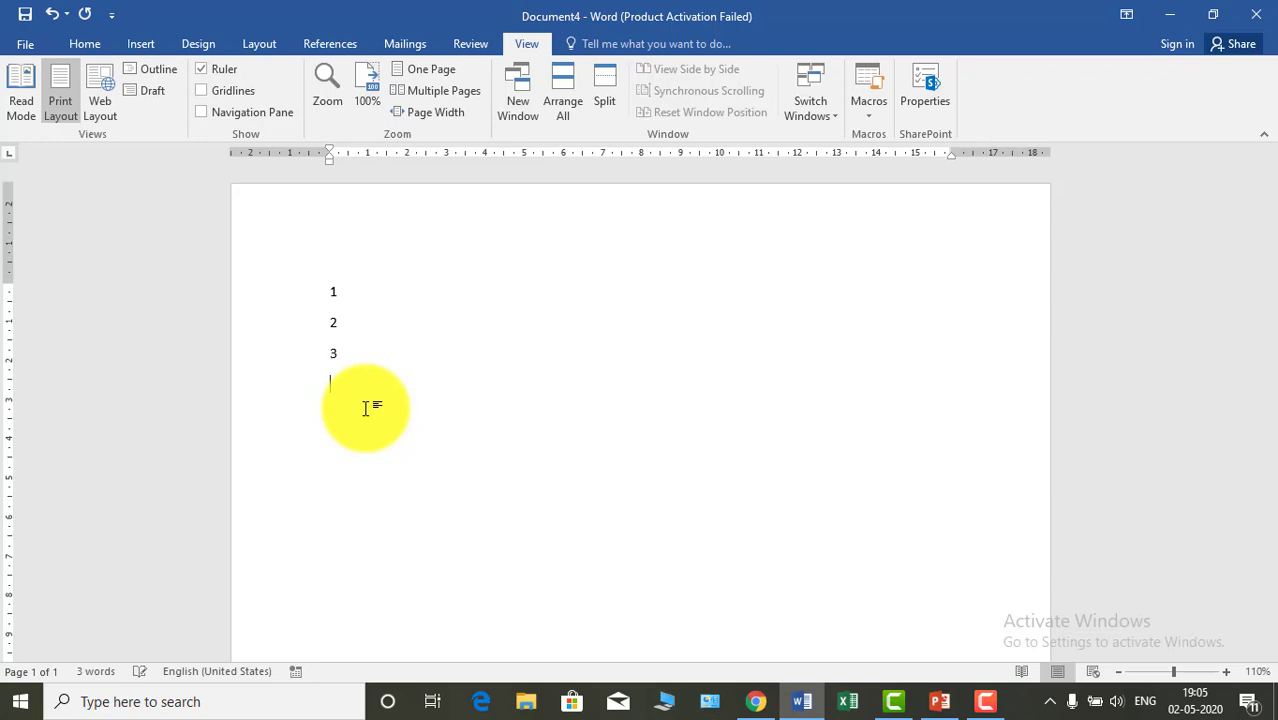
- With the cursor at the number 1, start recording a macro assigned to the keyboard shortcut Alt+A
left_click(347, 289)
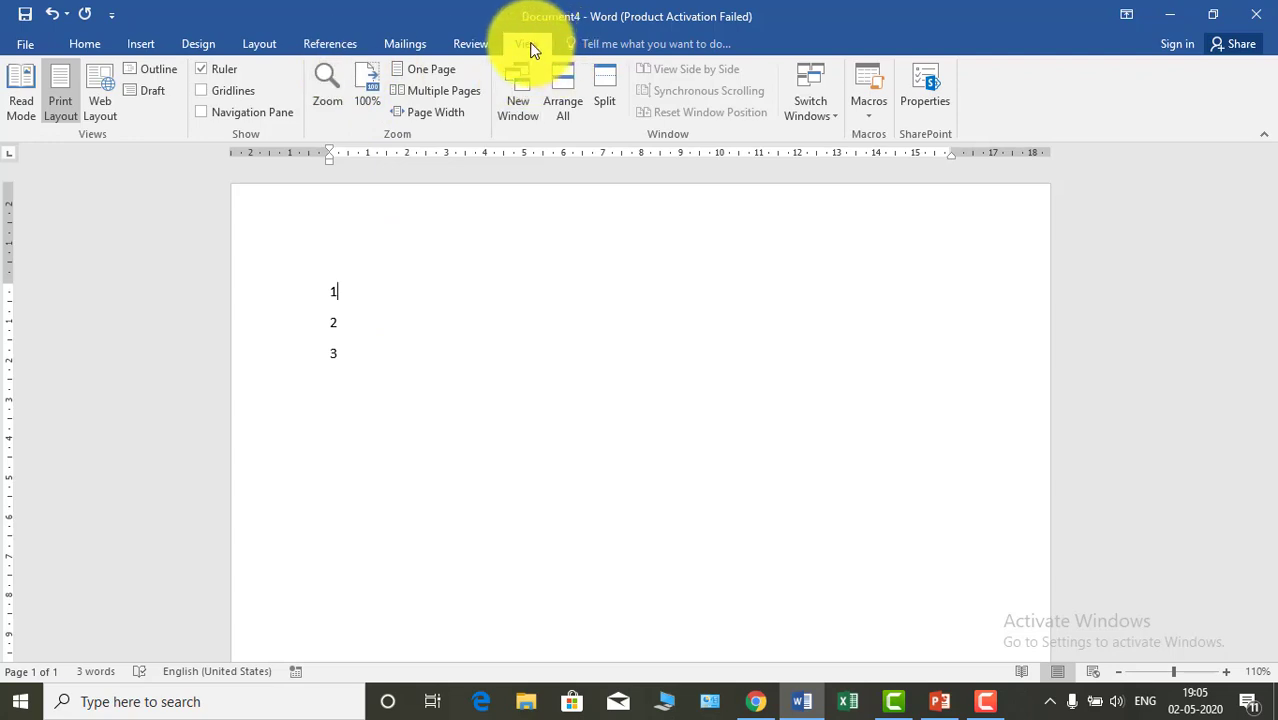
left_click(865, 115)
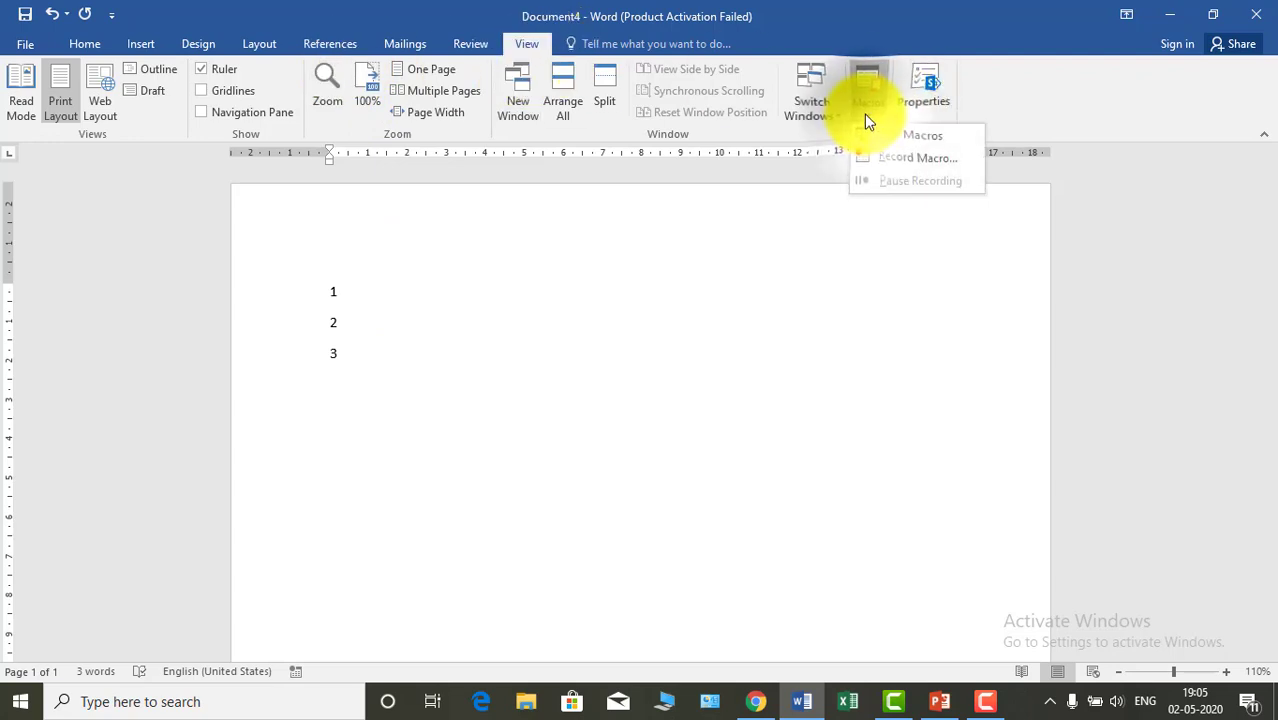
left_click(896, 160)
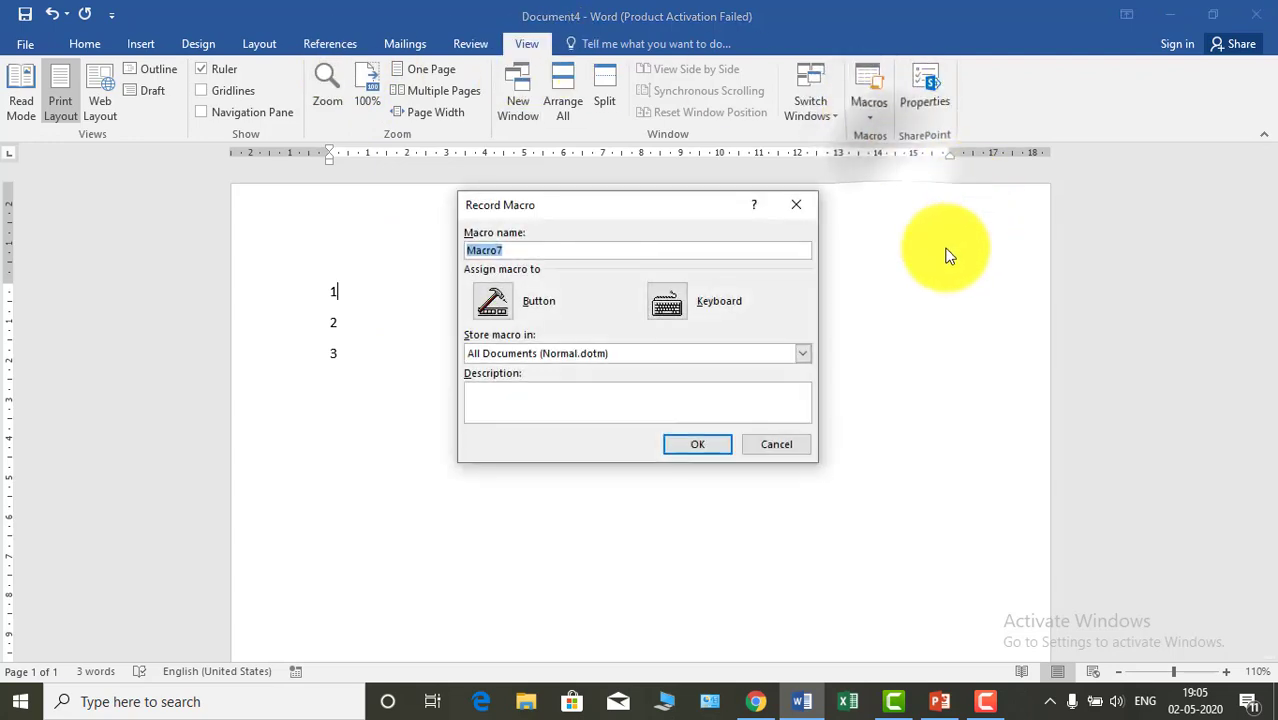
left_click(680, 312)
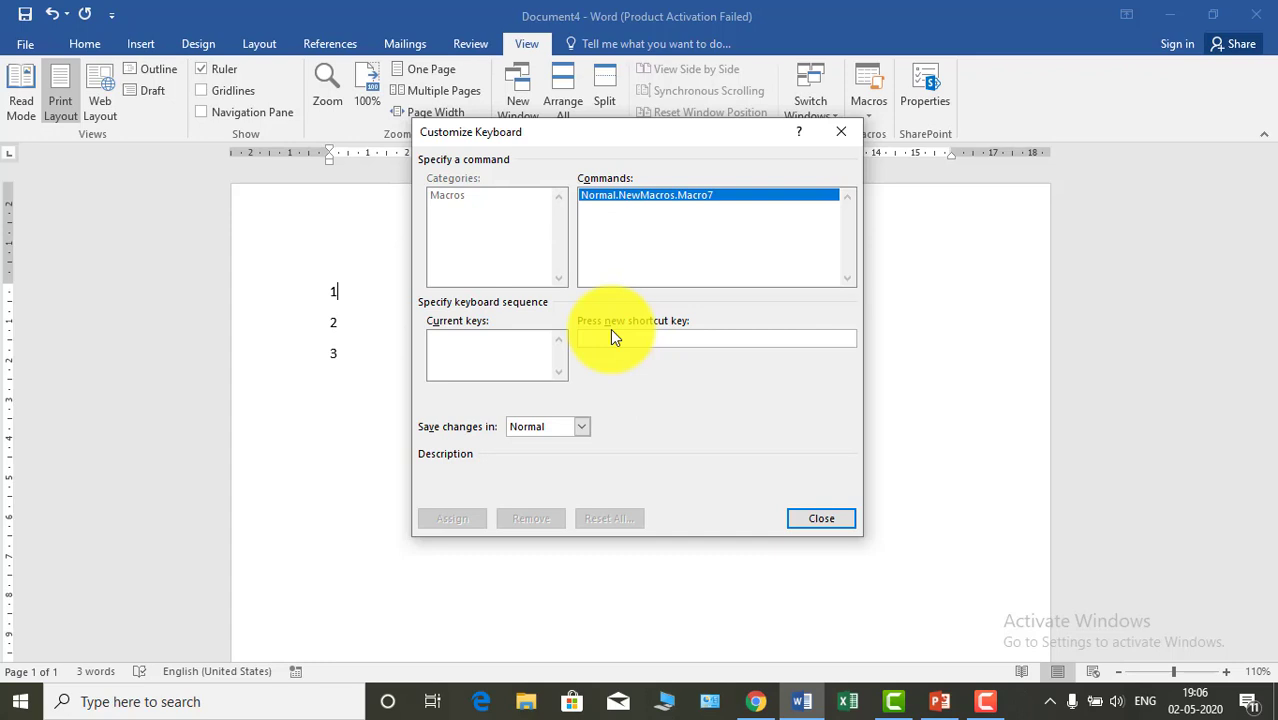
key("alt+a")
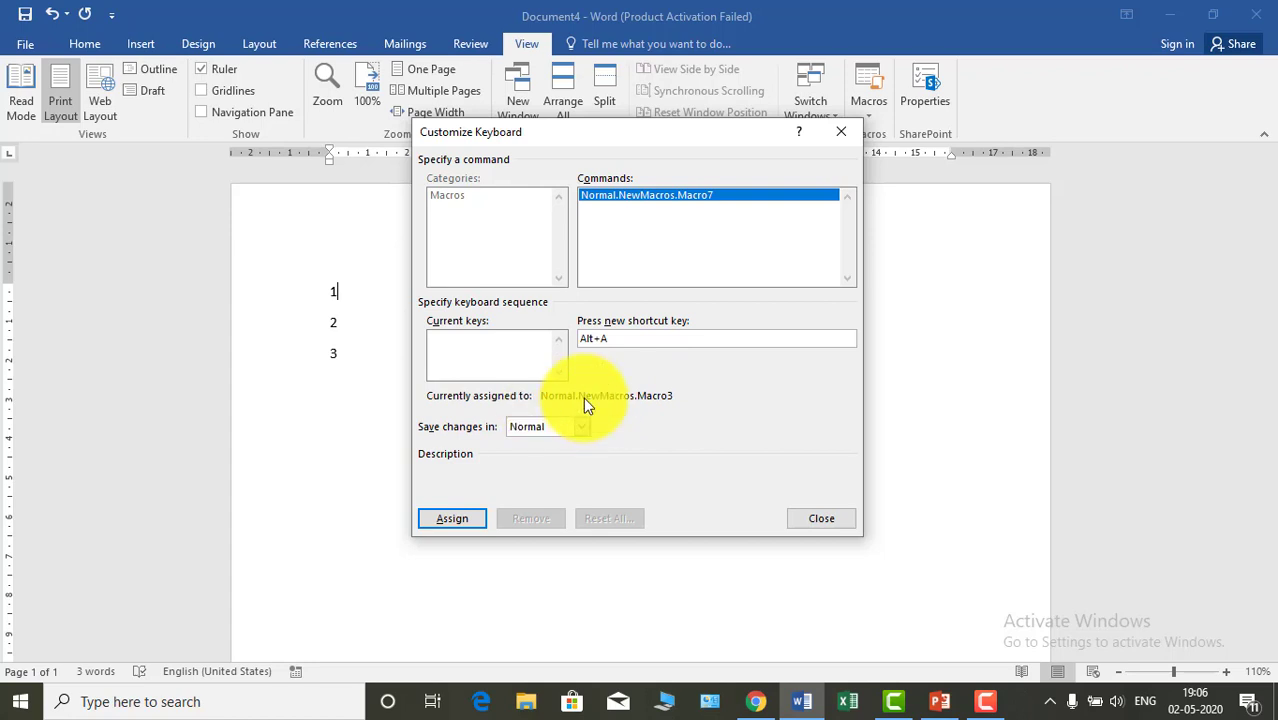
left_click(446, 517)
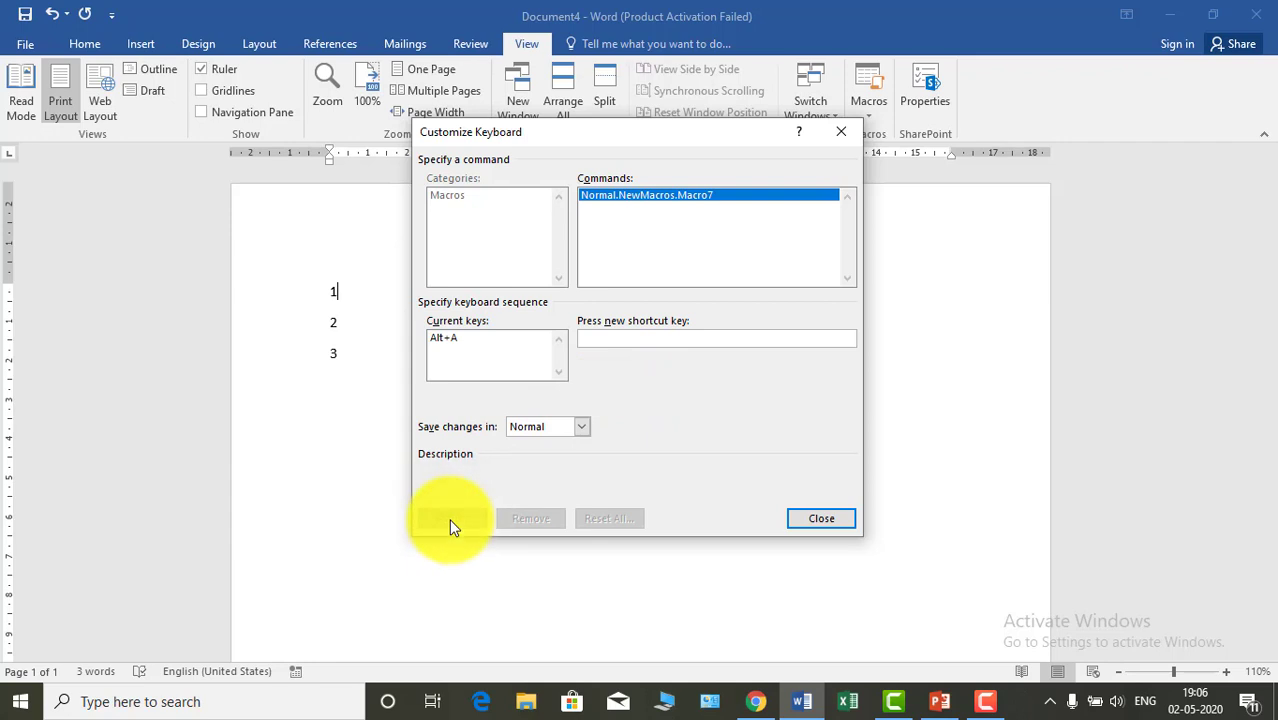
left_click(806, 519)
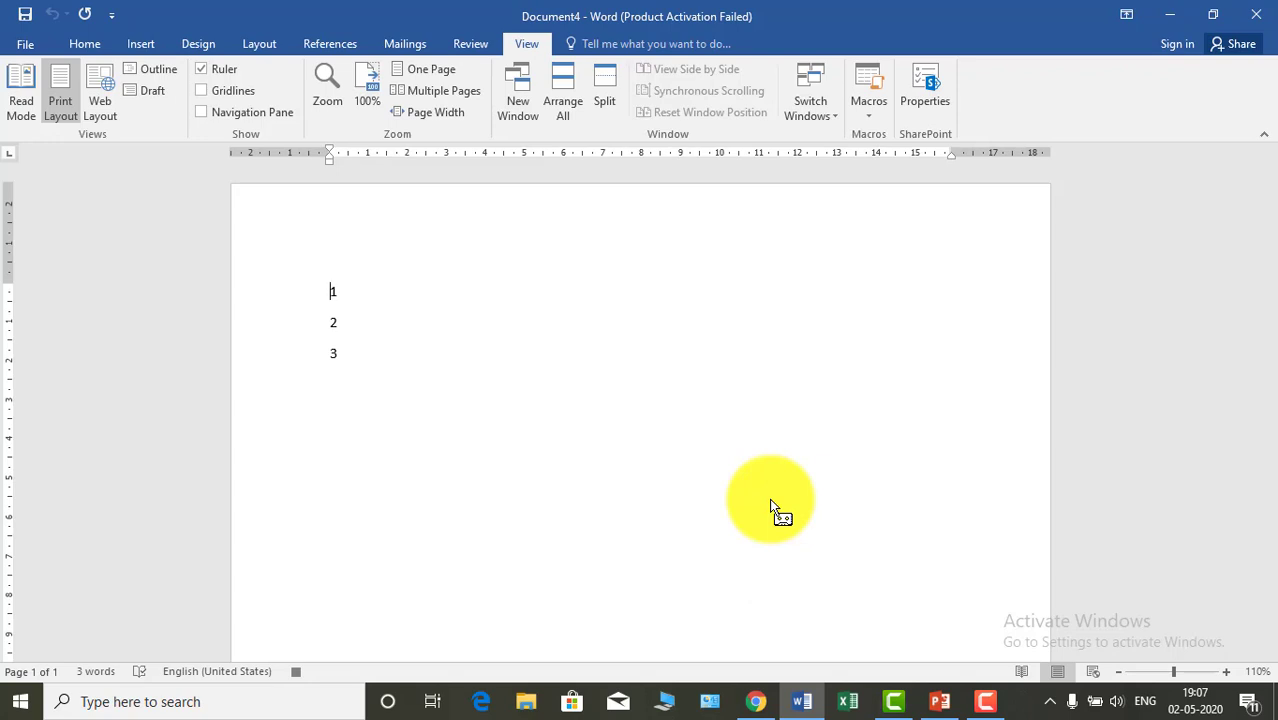
- Record enclosing the 1 in parentheses followed by two dots and moving to the start of the next line, and end the macro recording
type("(1")
type(")")
type("..")
key("Down")
key("Home")
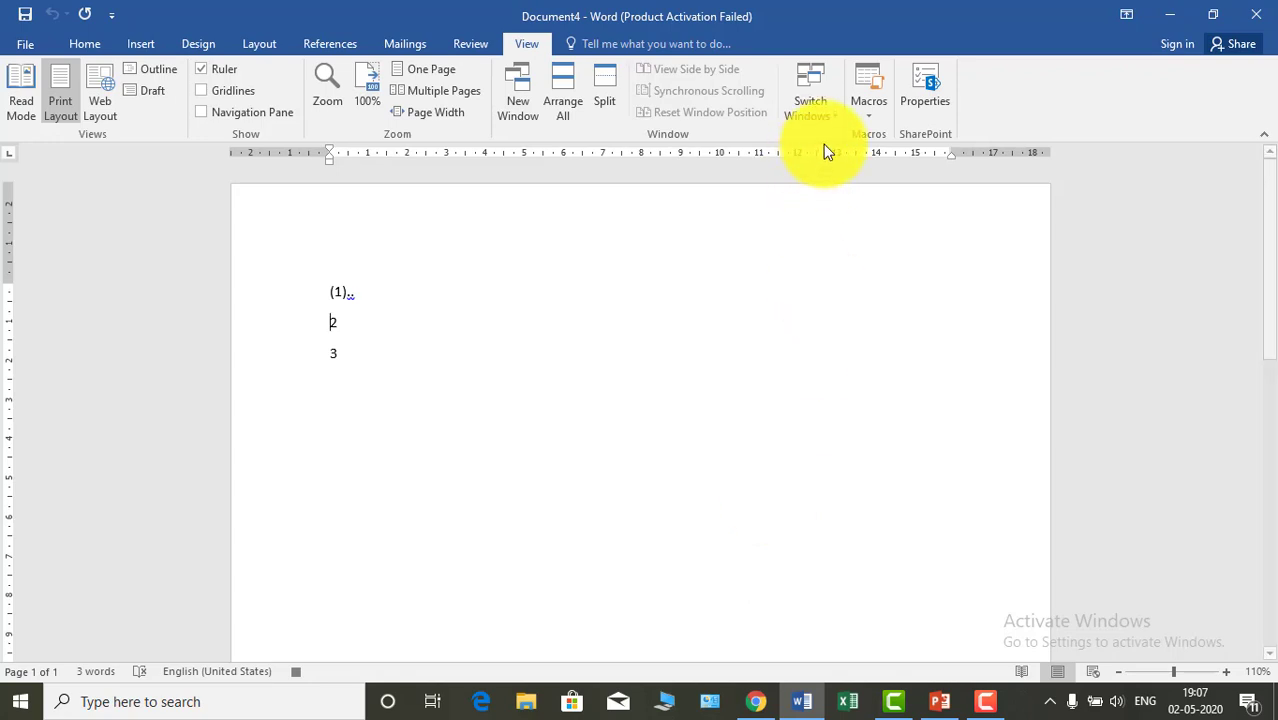
left_click(869, 112)
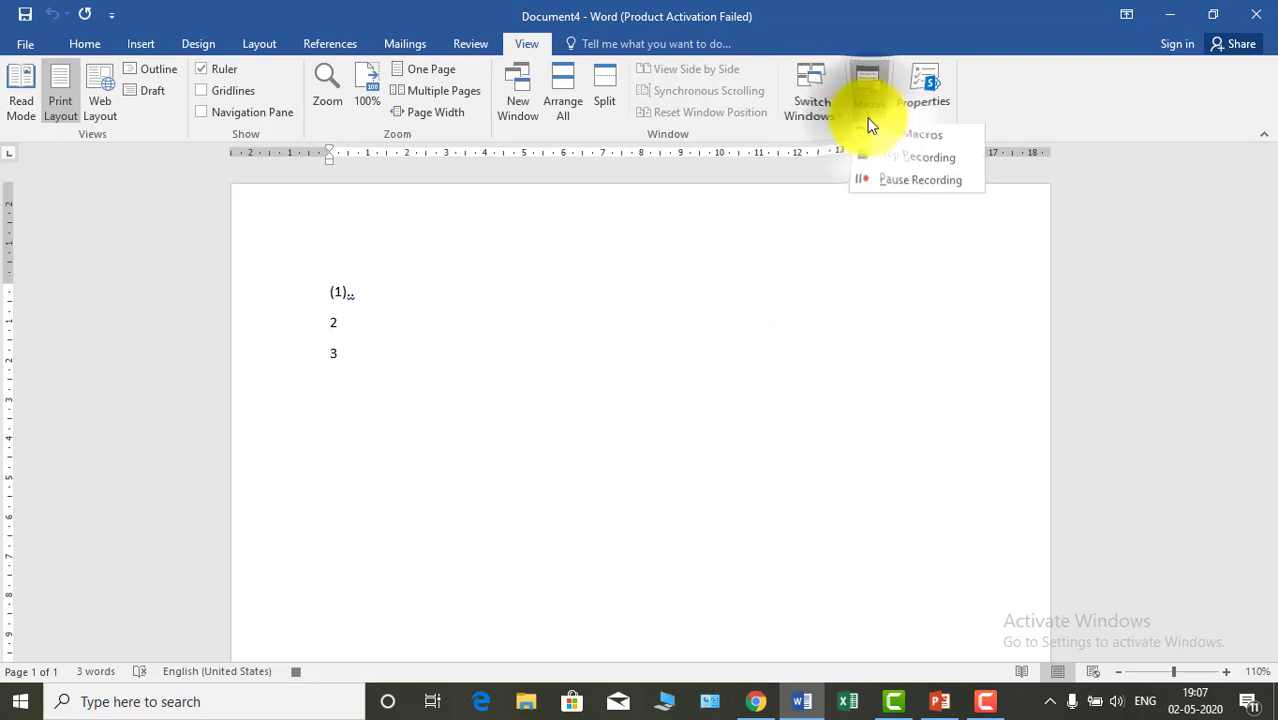
left_click(902, 158)
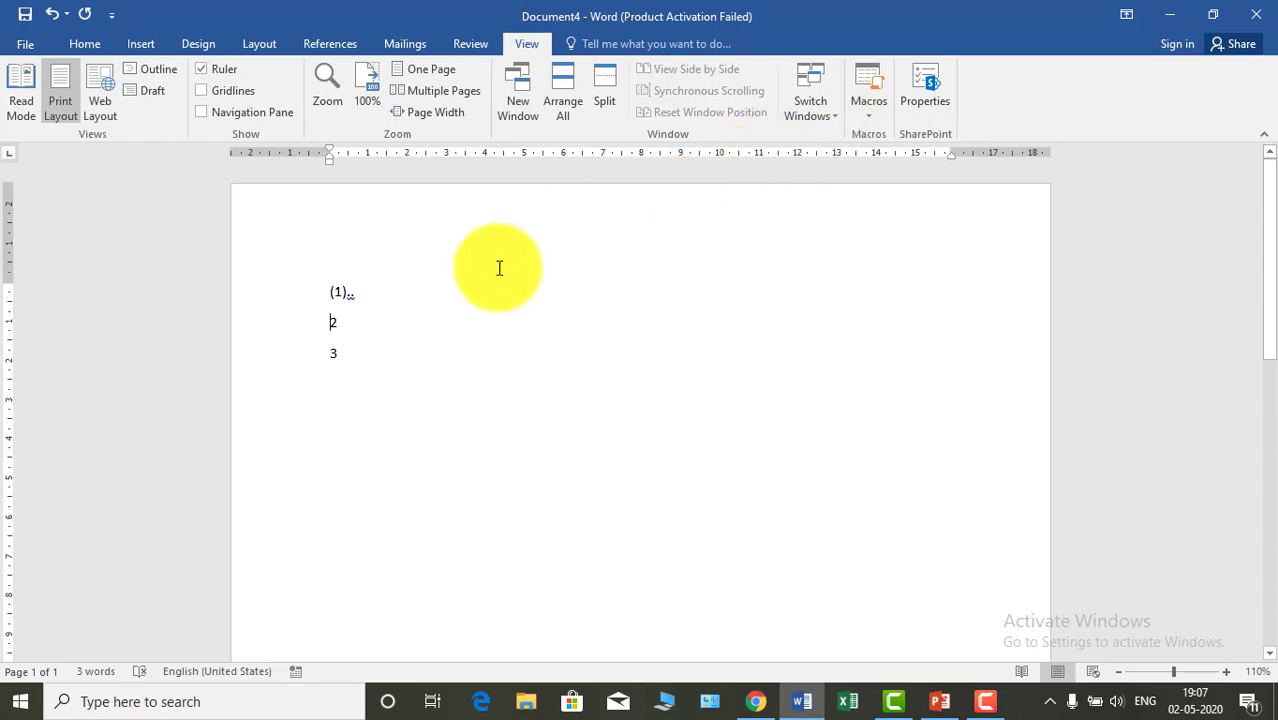
- Replace the page's text with the plain numbers 1 to 10, each on its own line
left_click_drag(331, 291, 347, 375)
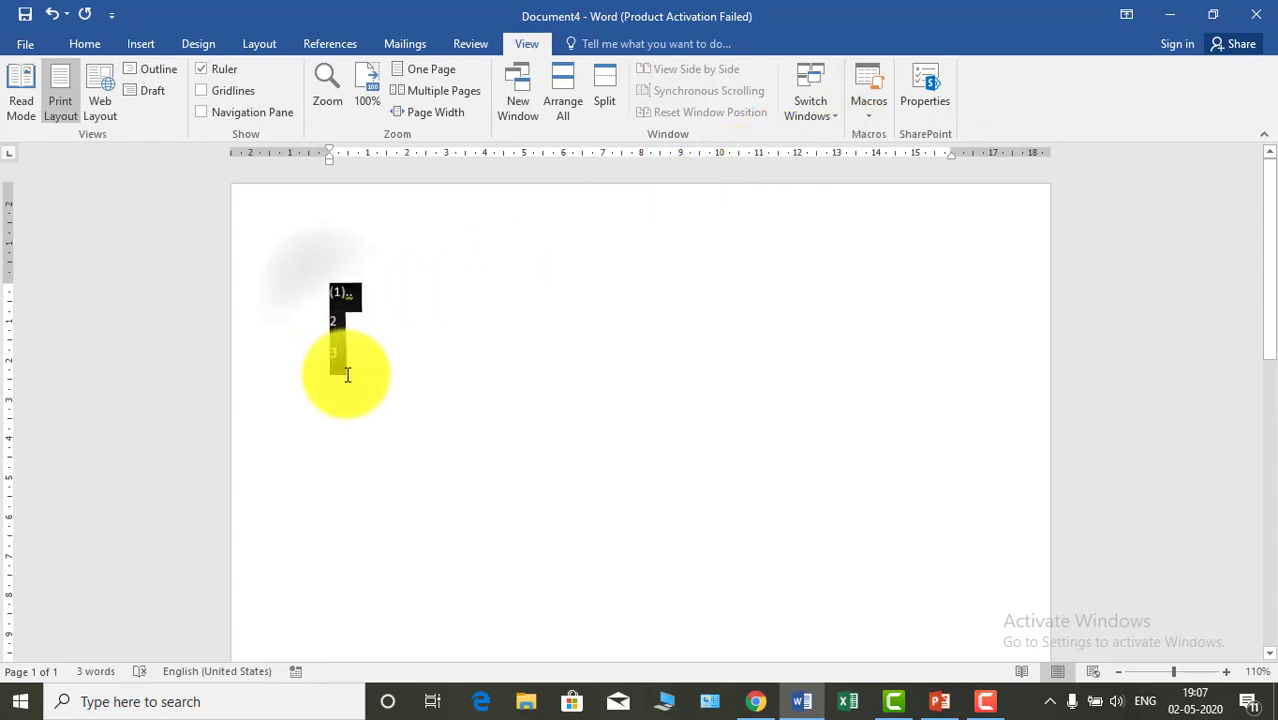
key("Delete")
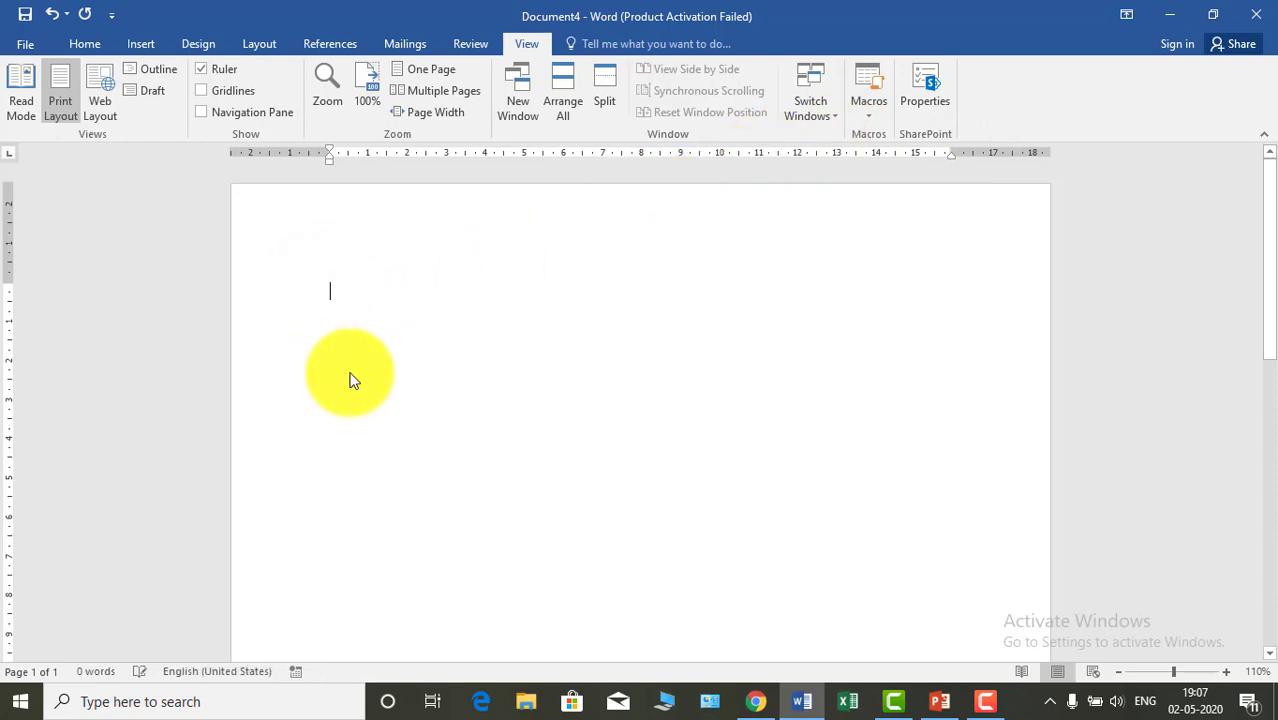
type("1")
key("Return")
type("2")
key("Return")
type("3")
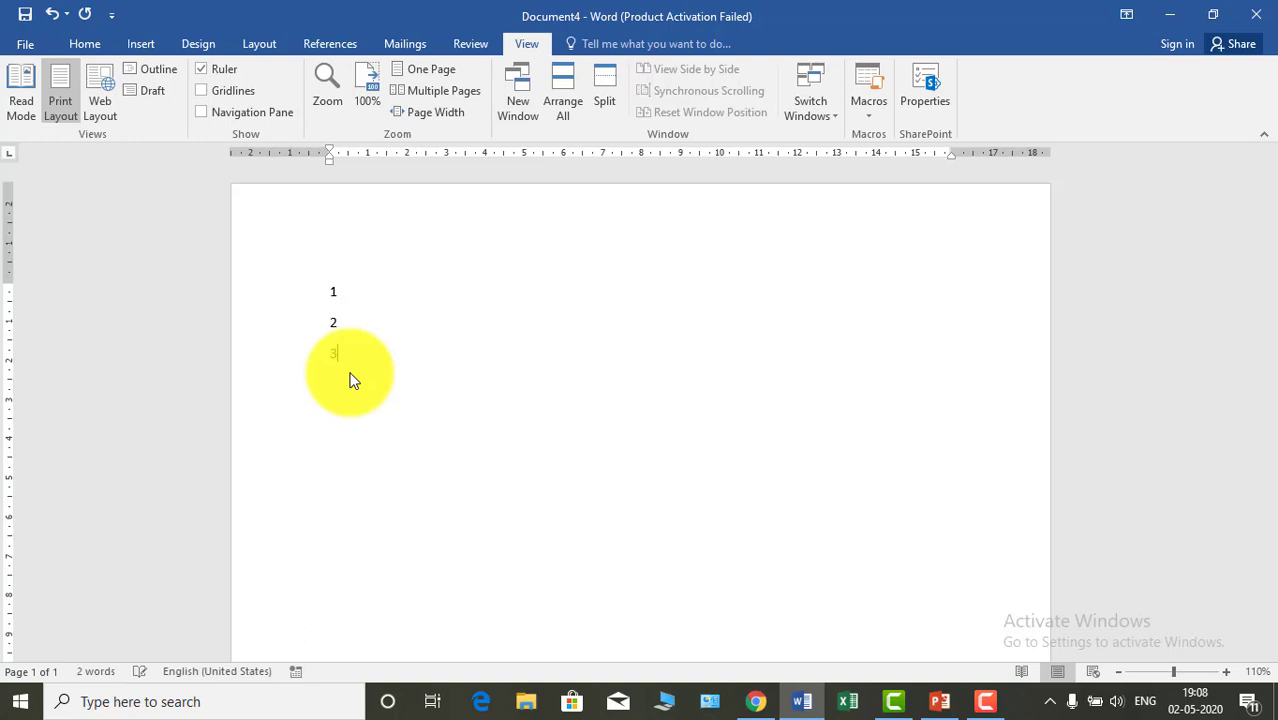
key("Return")
type("4")
key("Return")
key("Return")
type("6")
key("Return")
type("7")
key("Return")
type("8")
key("Return")
type("9")
key("Return")
type("10")
key("Return")
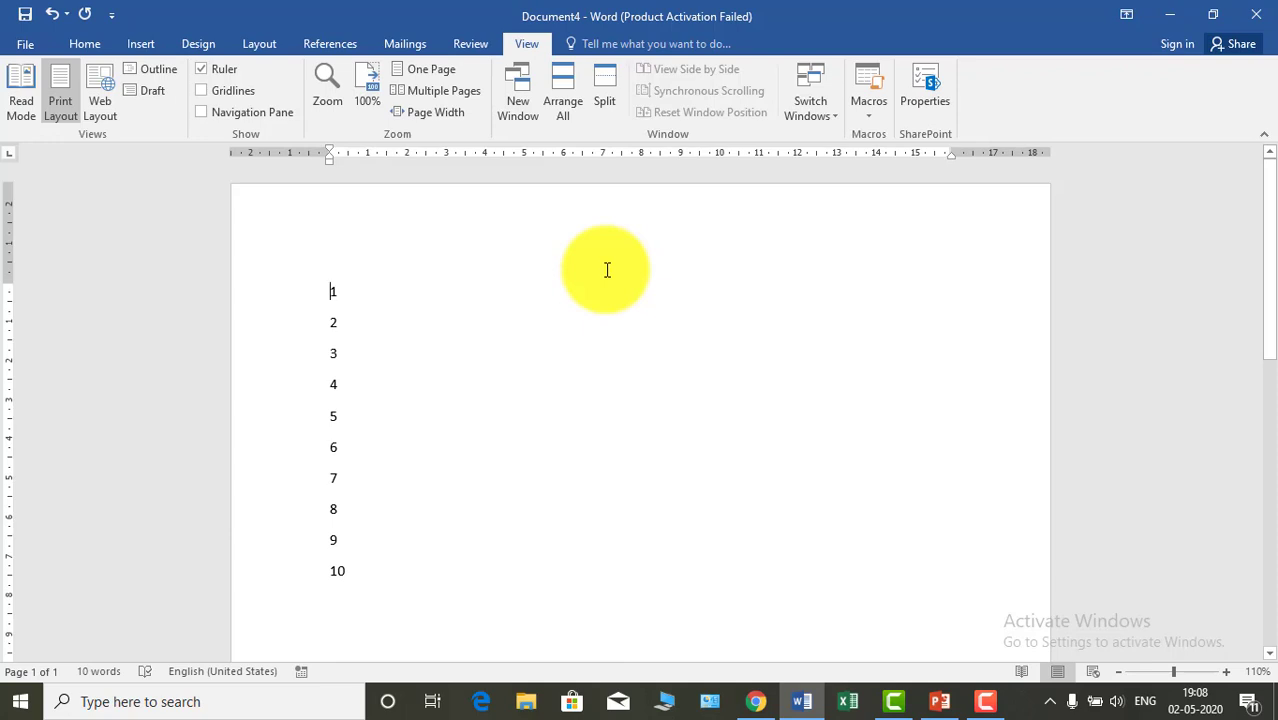
- Run the recorded bracket-and-dots macro repeatedly down the list of numbers, starting at the first line
key("ctrl+q")
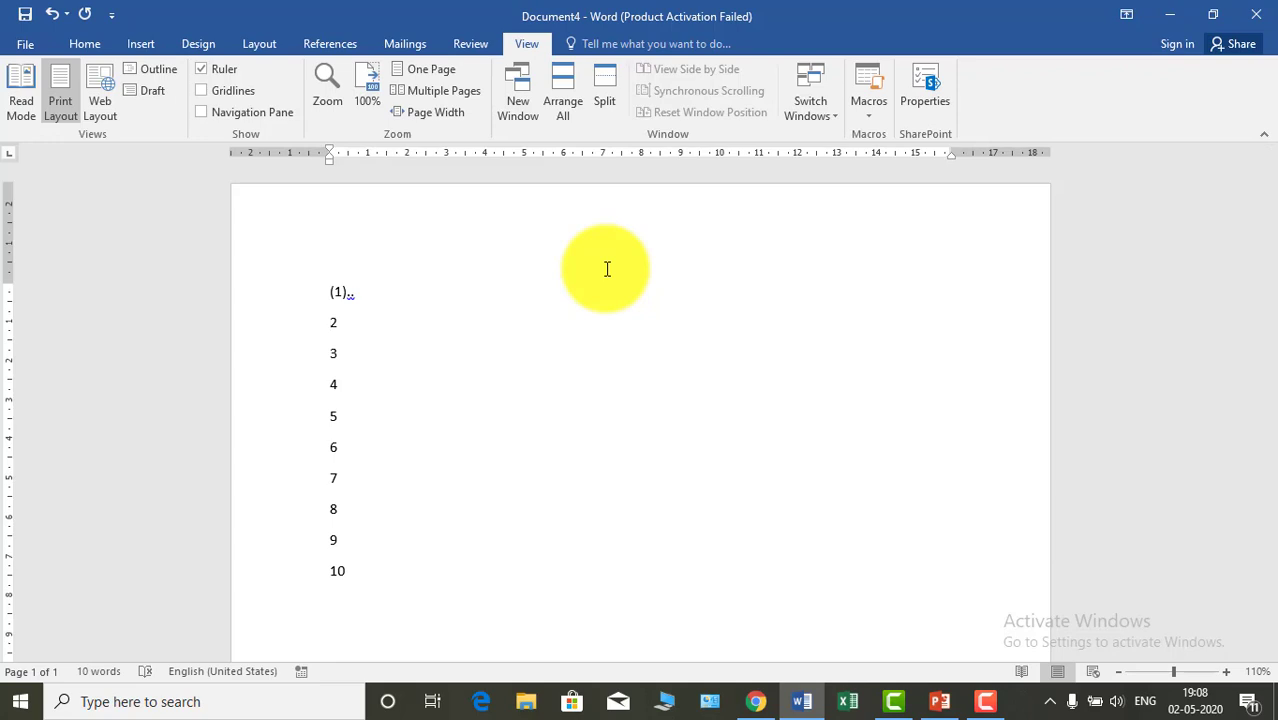
key("ctrl+q")
key("ctrl+q")
key("ctrl+q")
key("ctrl+q")
key("ctrl+q")
key("ctrl+q")
key("ctrl+q")
key("ctrl+q")
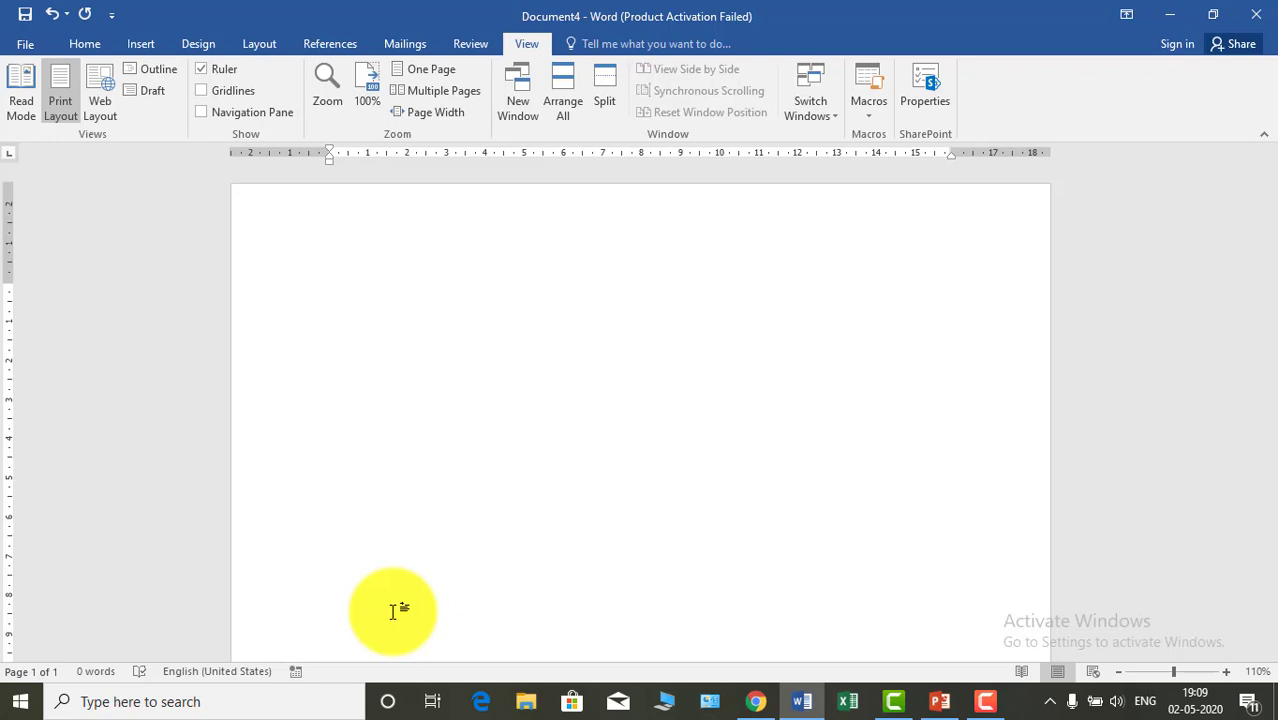
- Enter two sample first names on the blank page and start recording a macro for the selected text, assigned to Alt+Q
type("ram shyam")
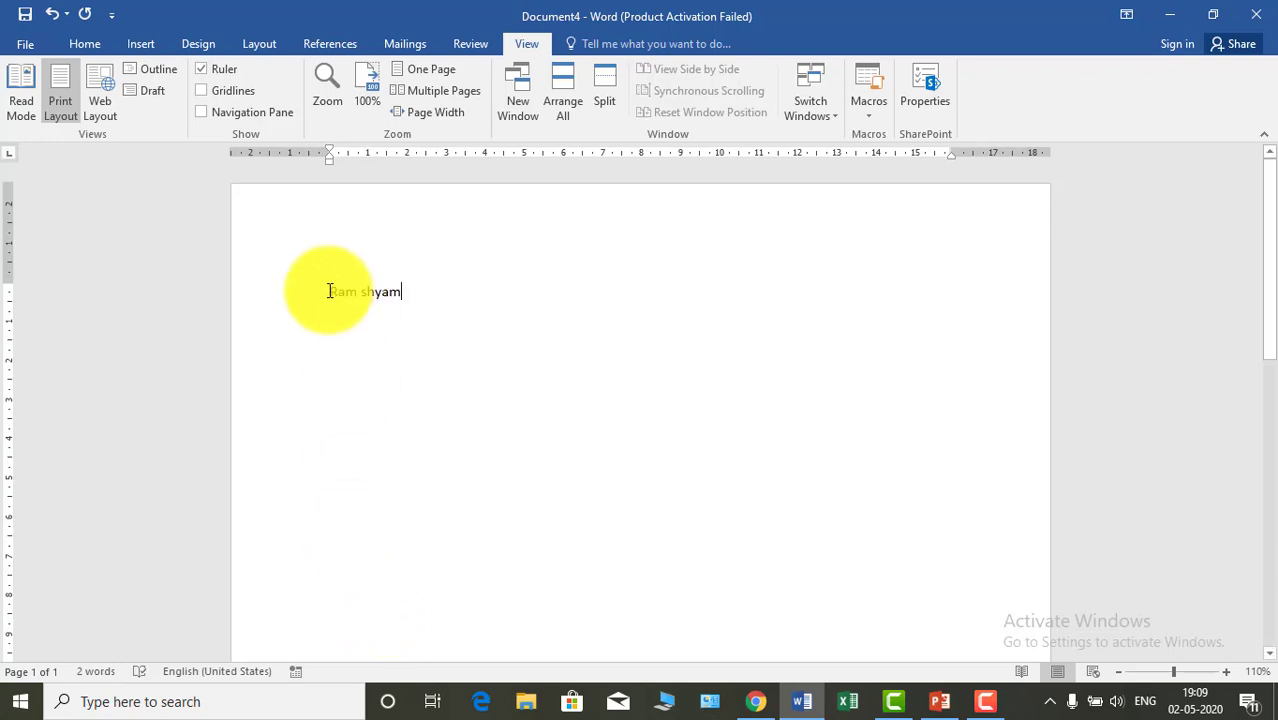
left_click_drag(328, 289, 418, 288)
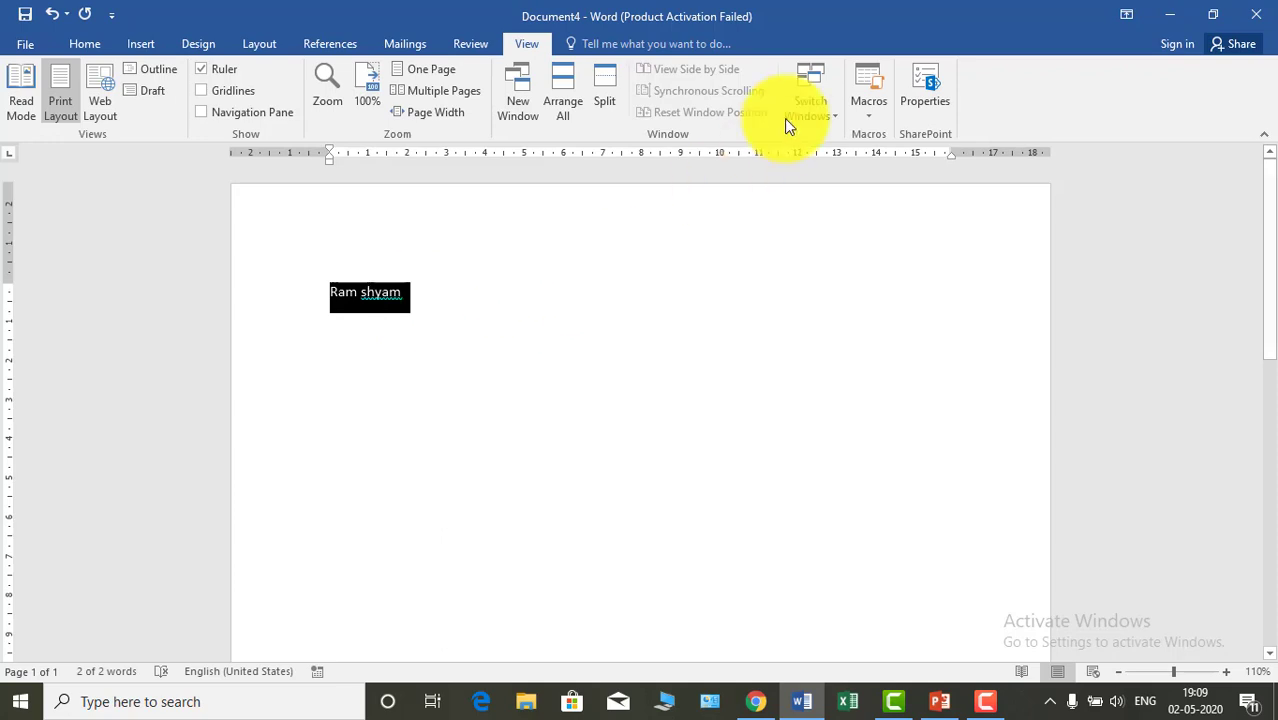
left_click(869, 112)
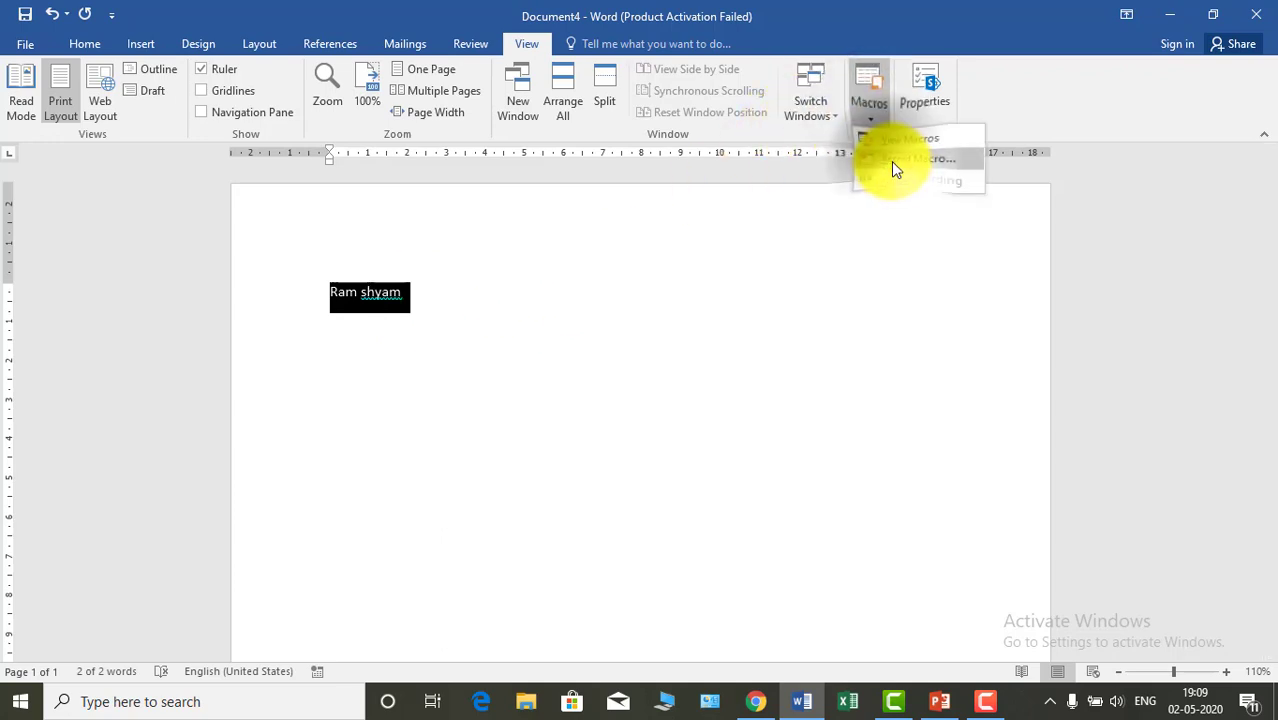
left_click(891, 158)
left_click(676, 313)
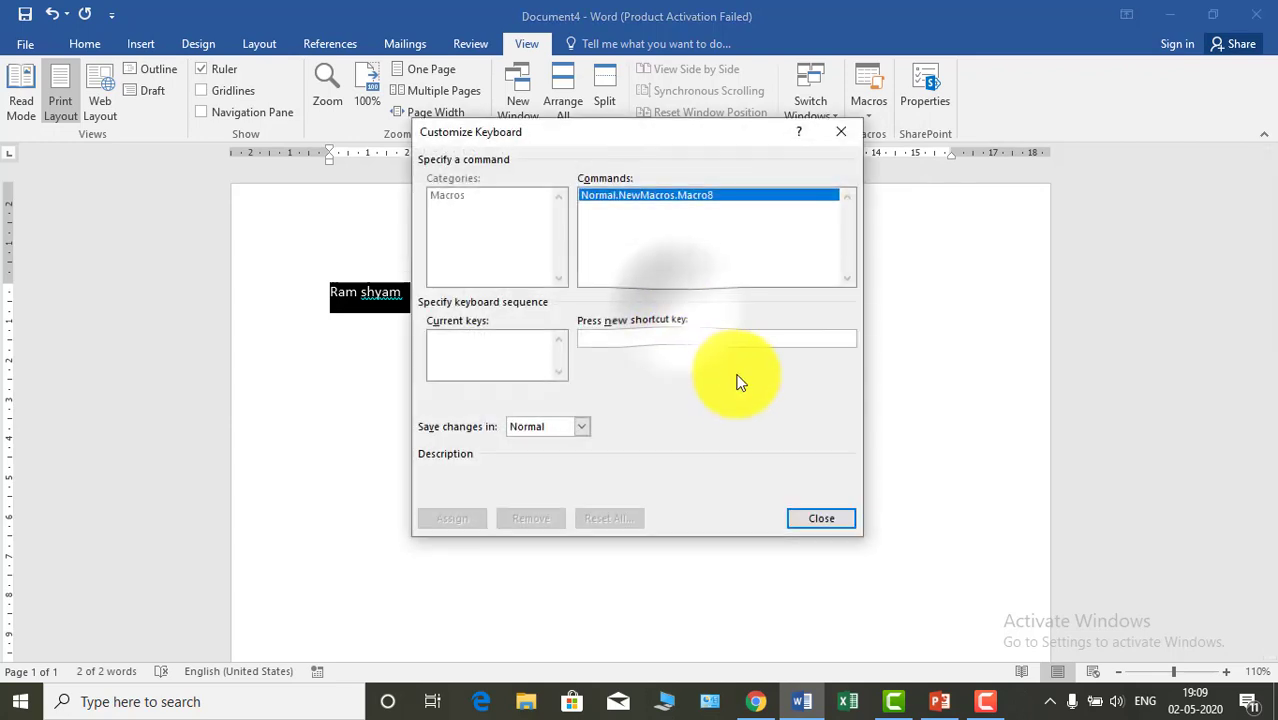
left_click(627, 338)
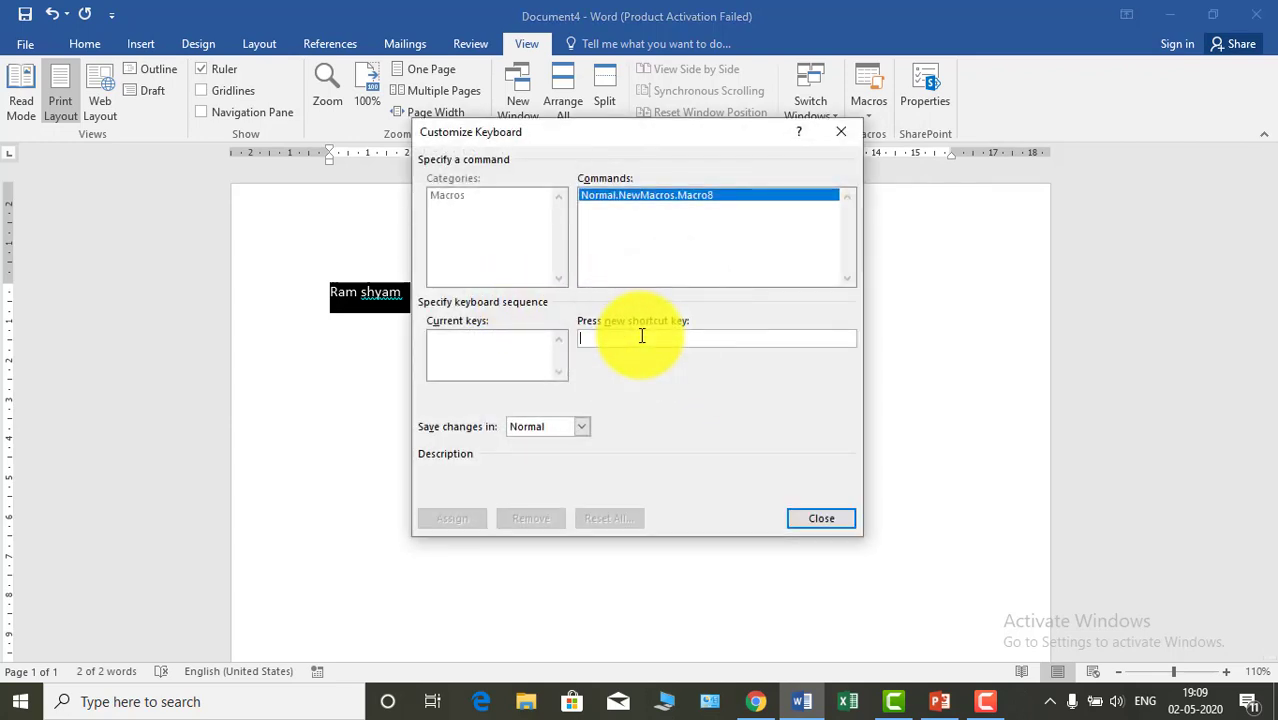
key("alt+q")
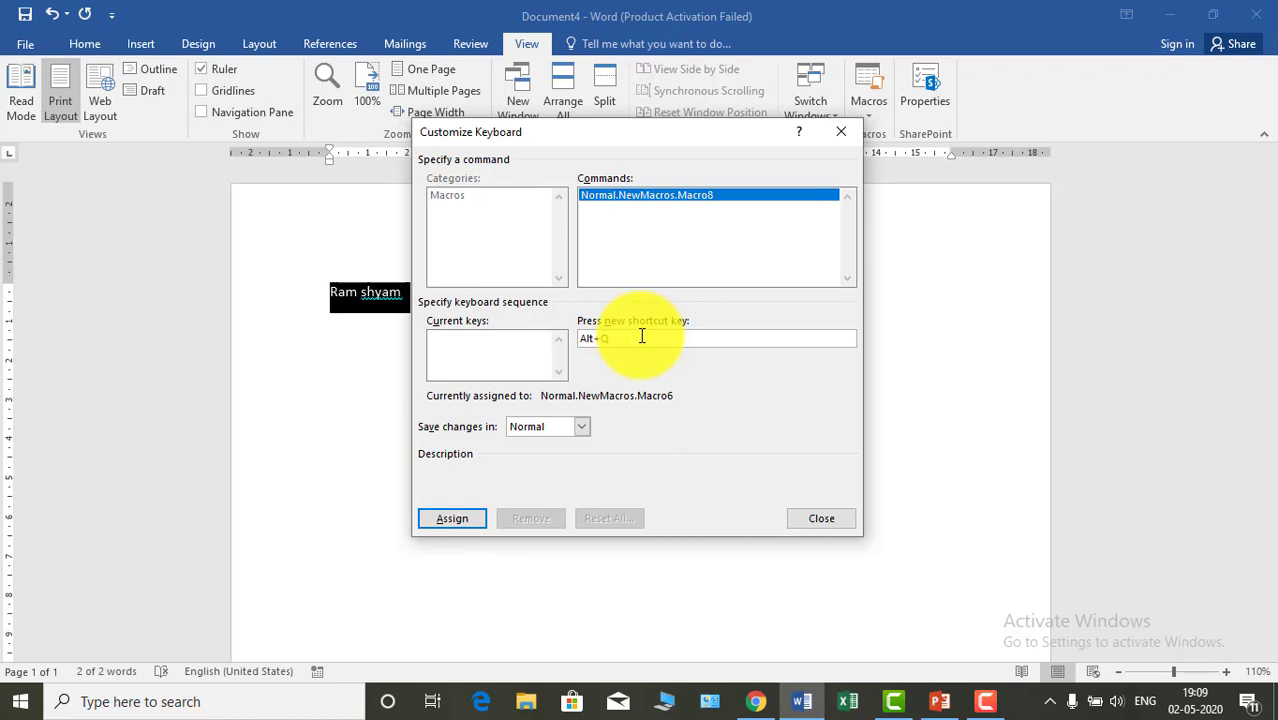
left_click(450, 521)
left_click(815, 522)
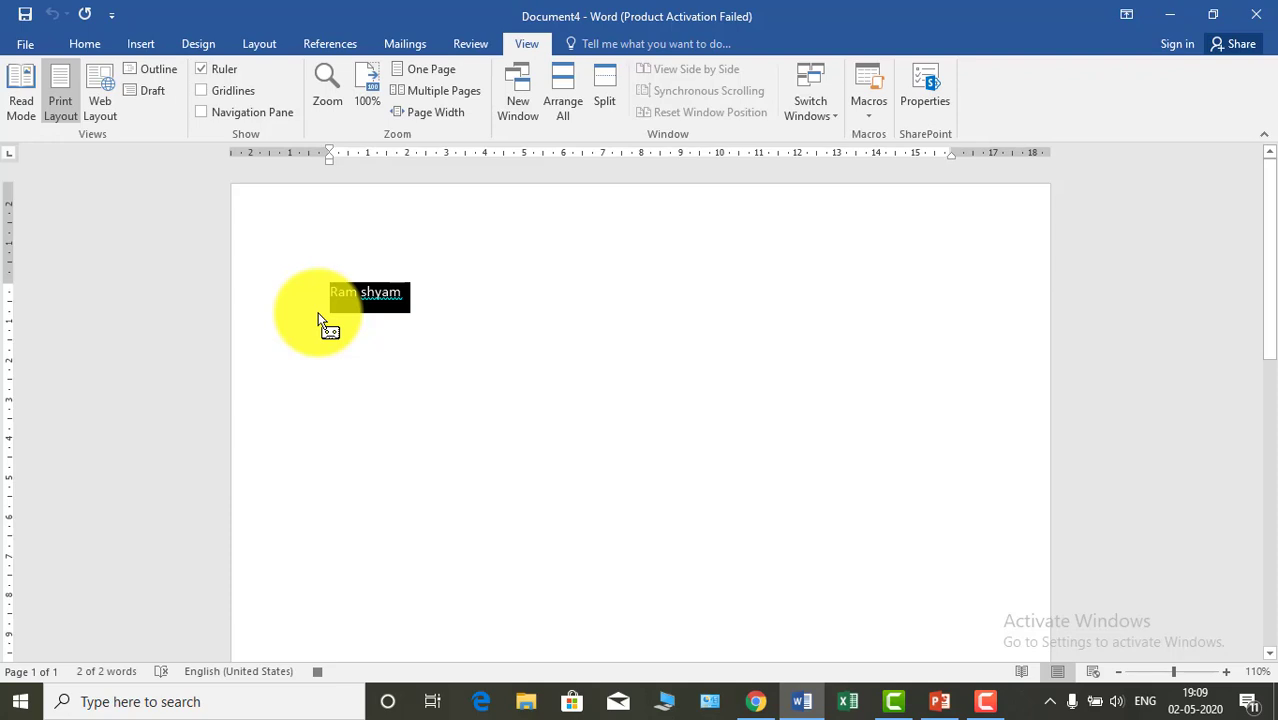
- Format the selected names as uppercase, bold text with a thick underline and a larger font size
left_click(95, 46)
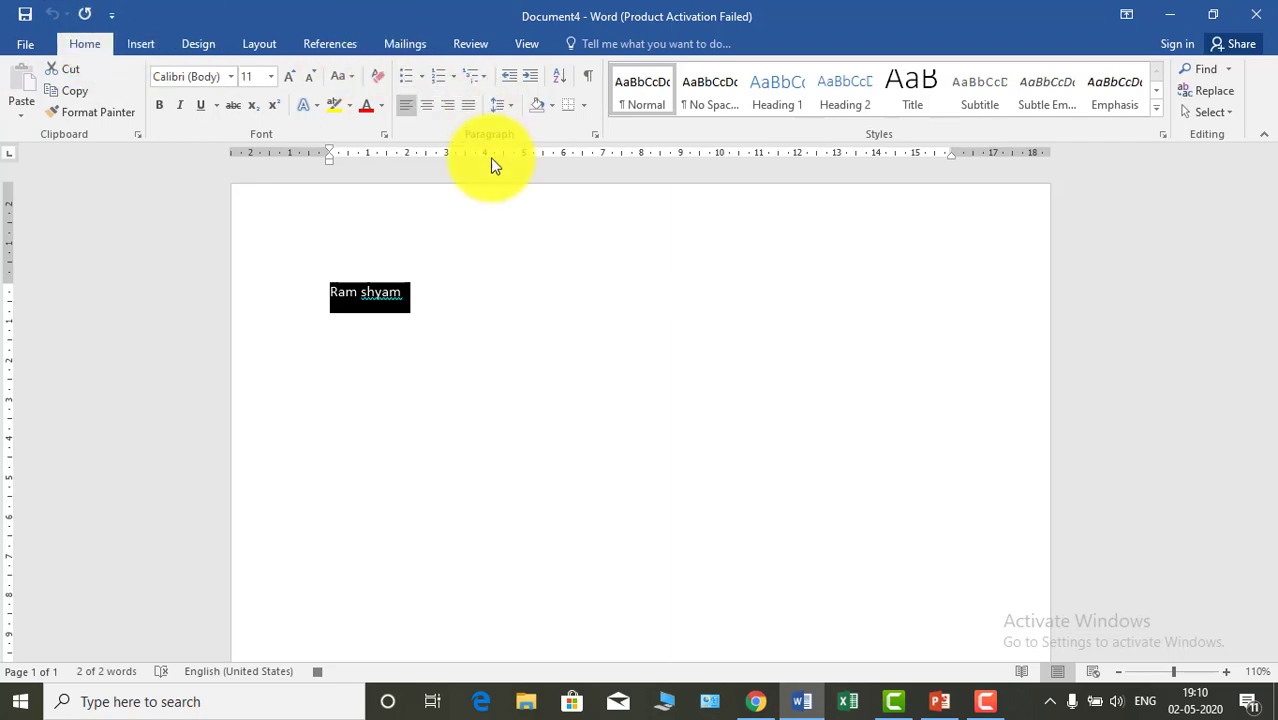
left_click(350, 80)
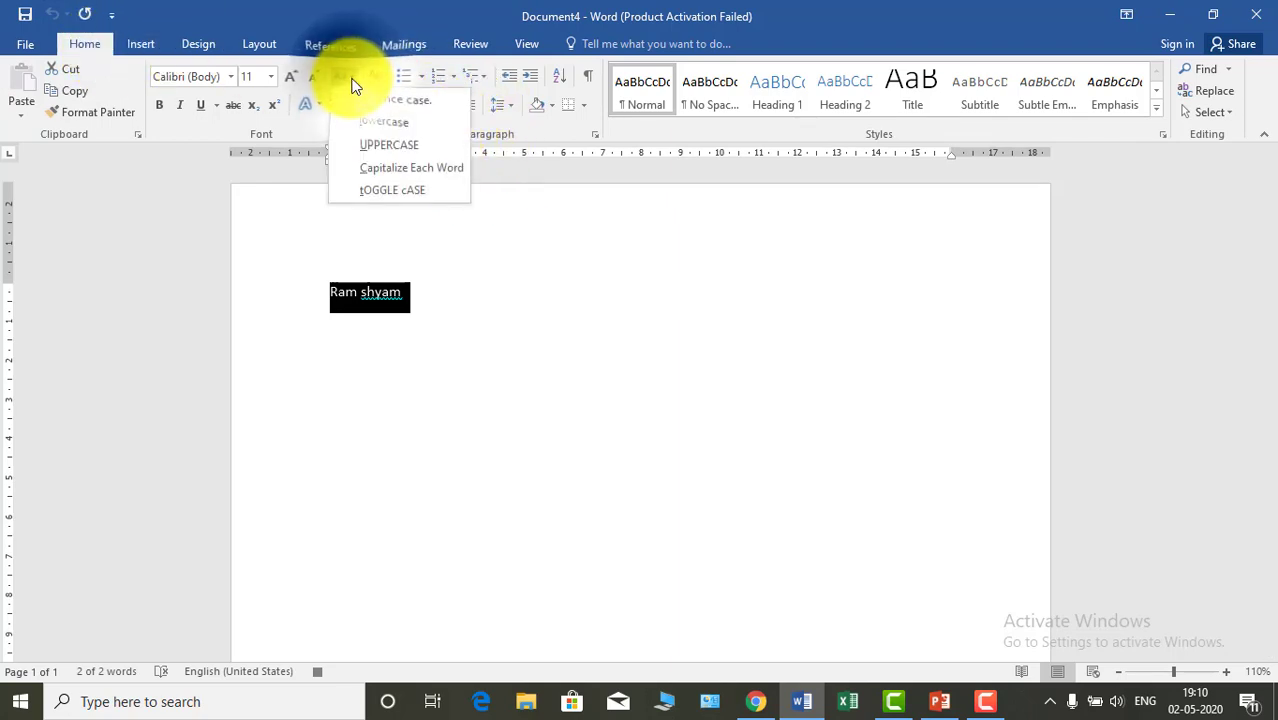
left_click(394, 148)
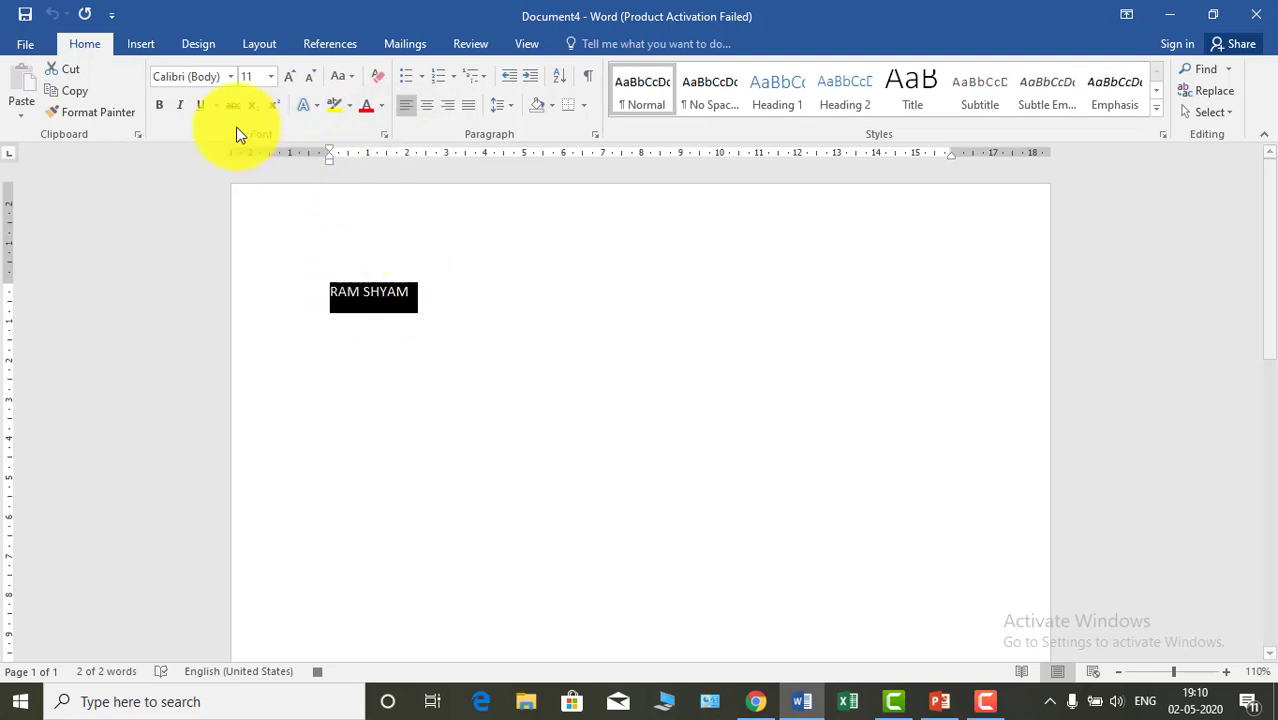
left_click(160, 105)
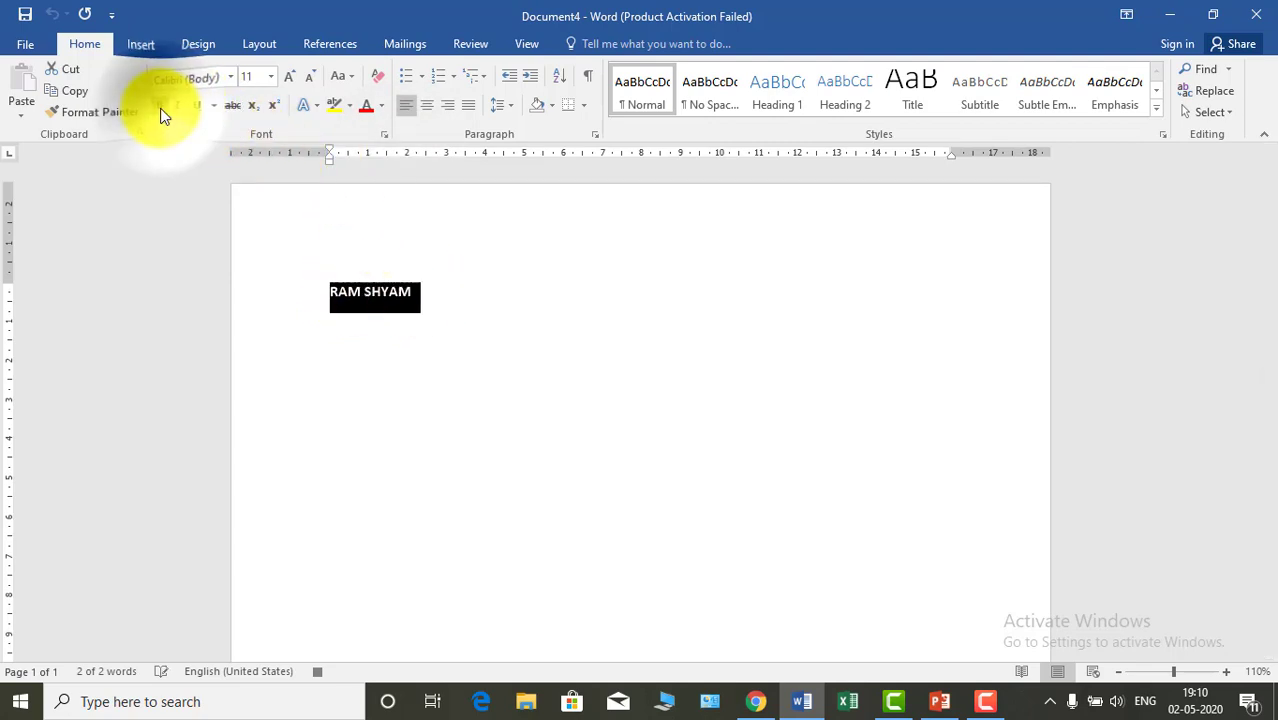
left_click(216, 105)
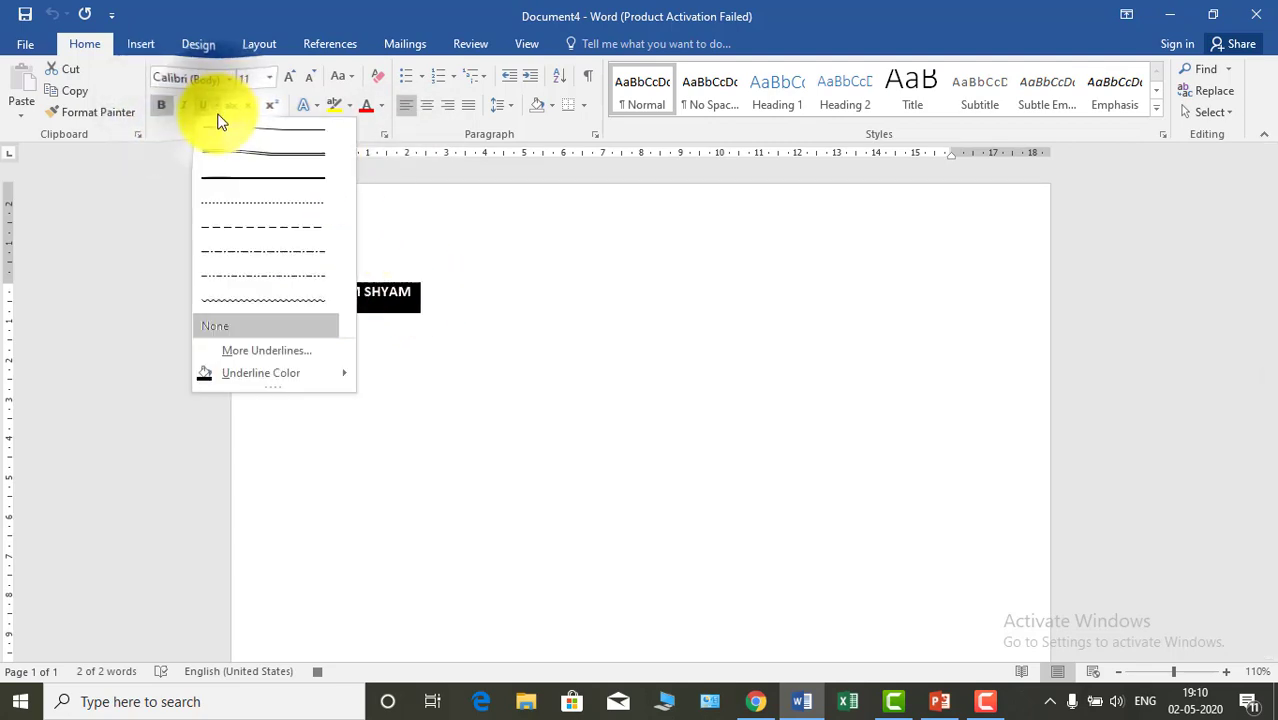
left_click(281, 182)
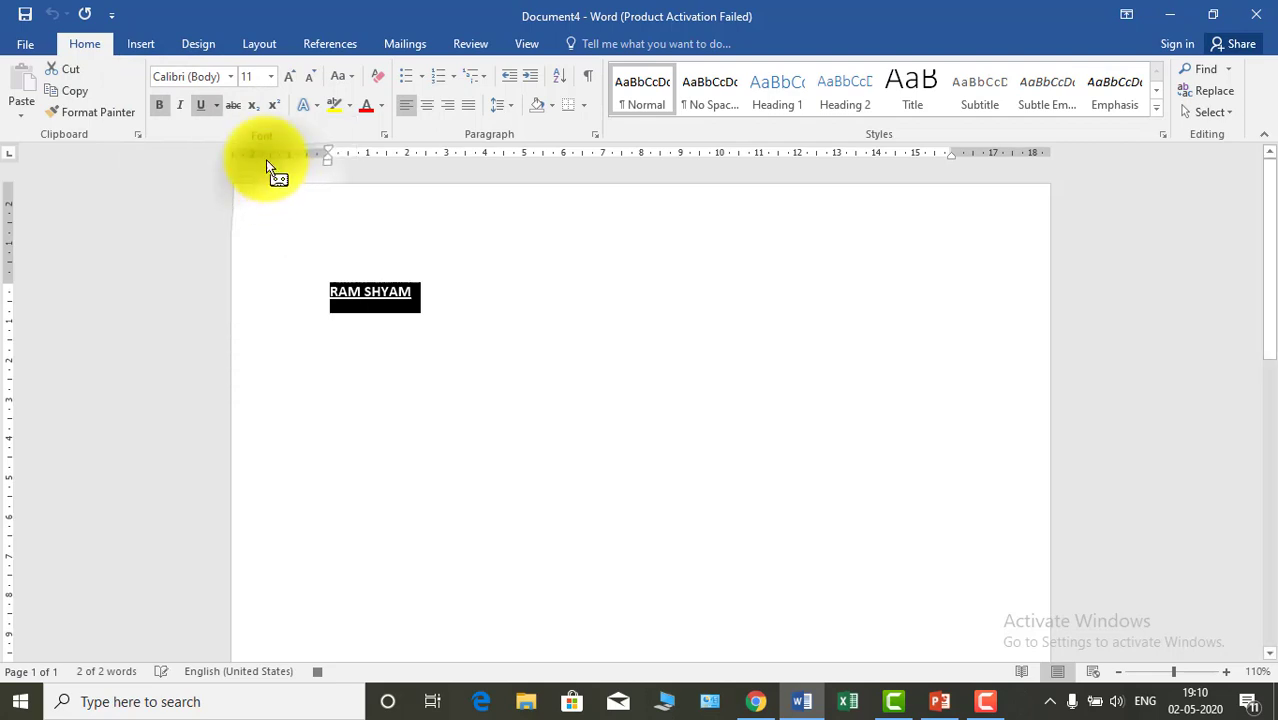
left_click(289, 77)
left_click(289, 77)
- Enlarge the selected names to font size 20 and stop recording the macro
left_click(289, 77)
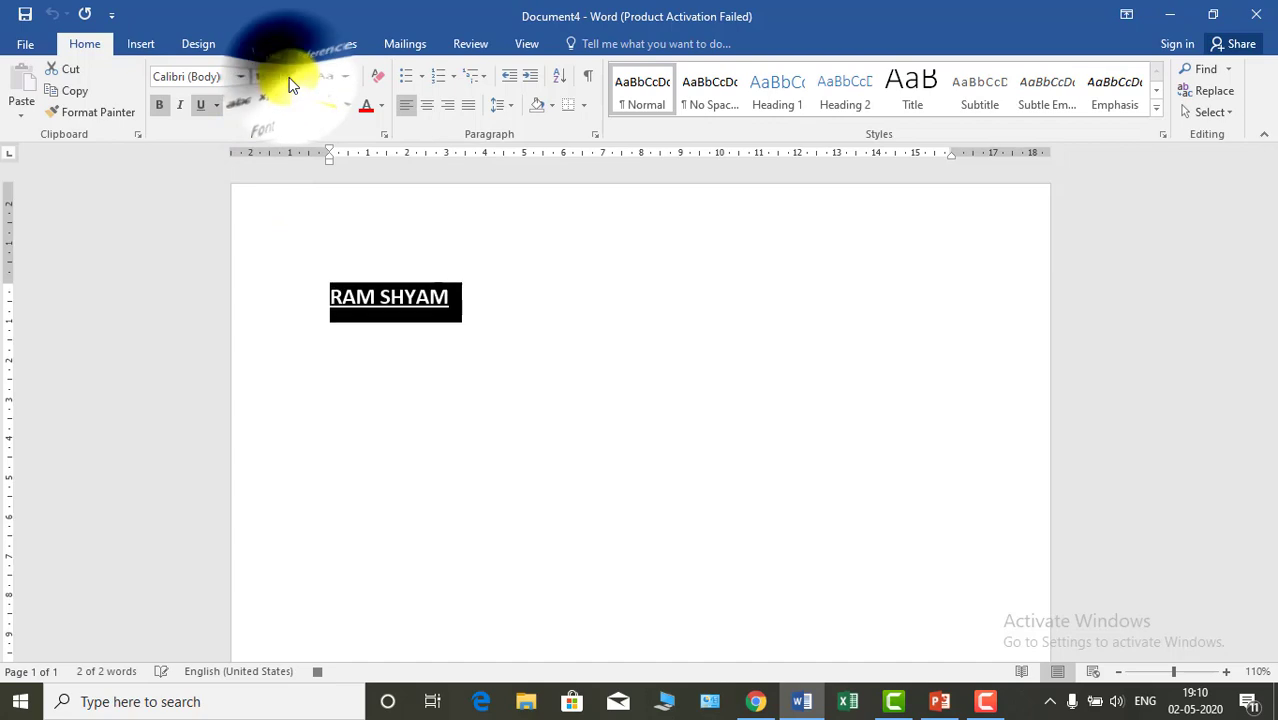
left_click(289, 77)
left_click(289, 77)
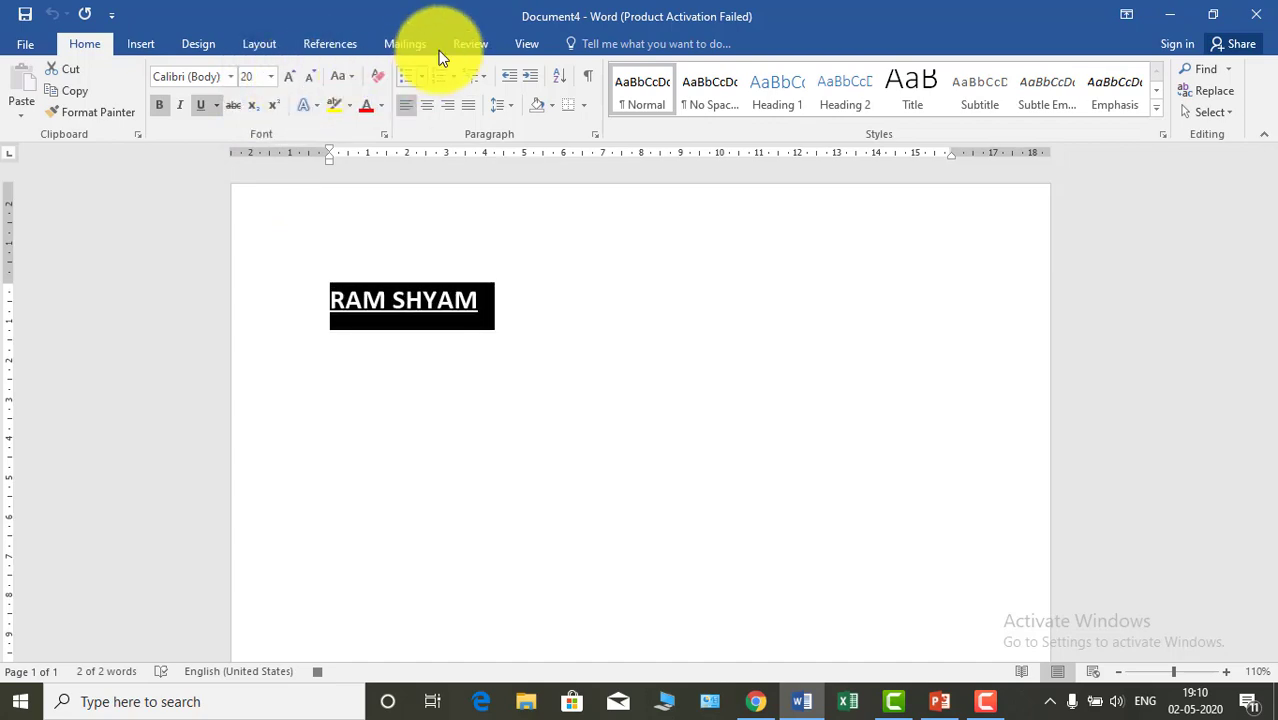
left_click(526, 45)
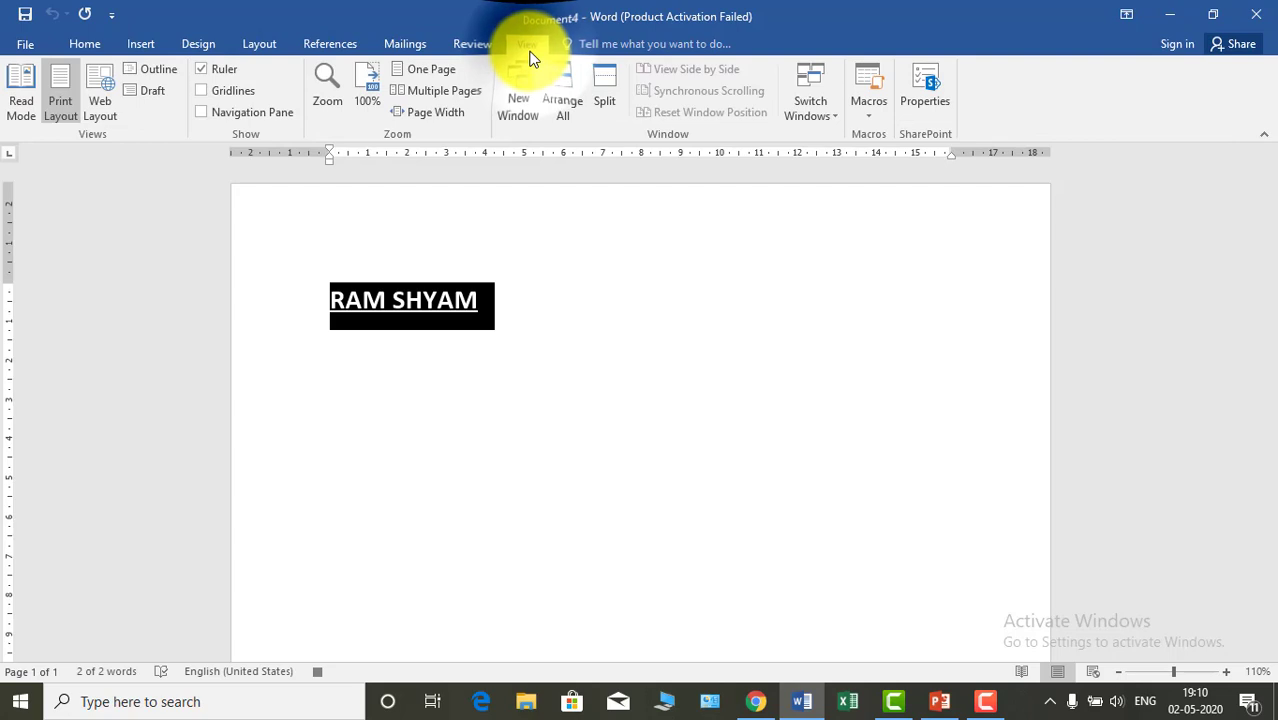
left_click(872, 116)
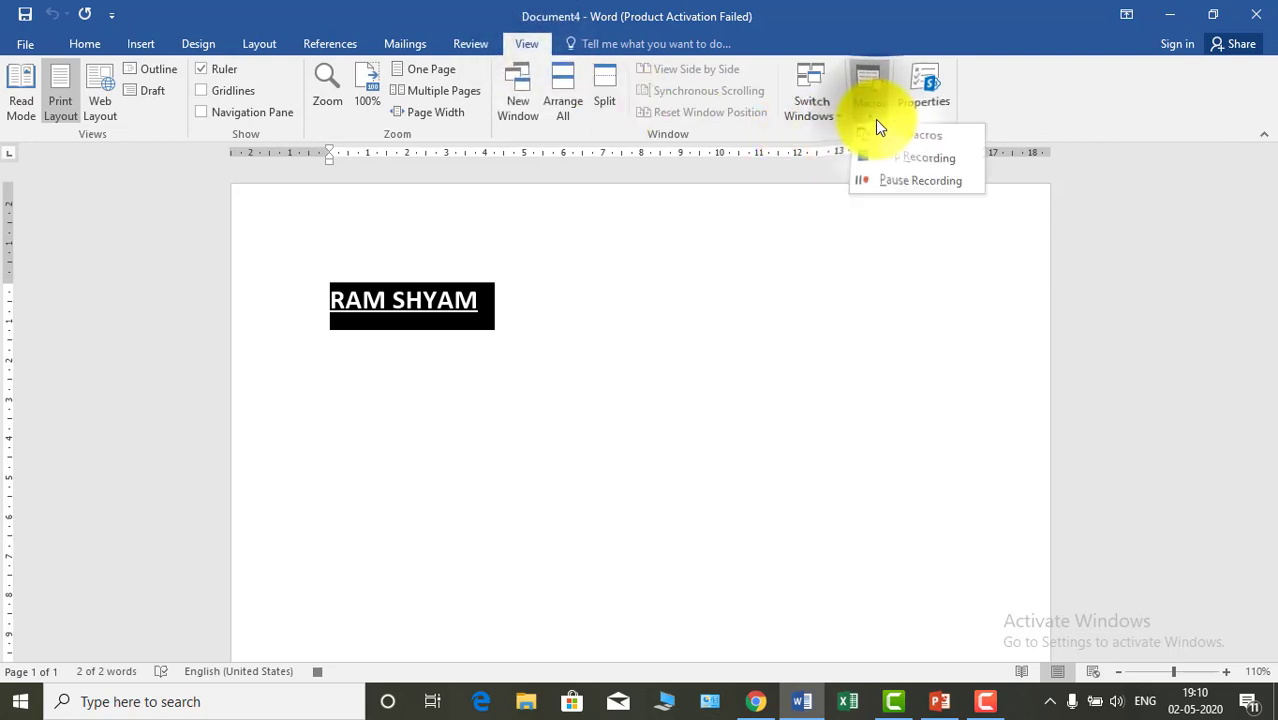
left_click(918, 163)
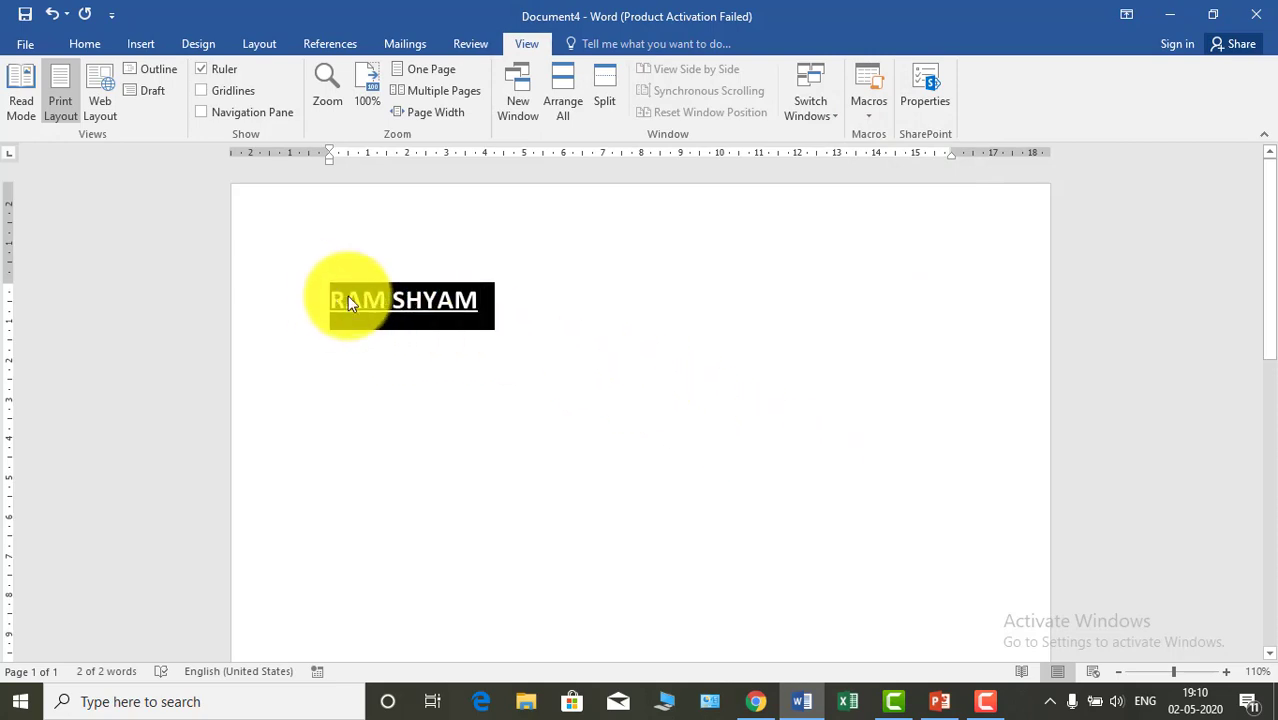
- Replace the names with two paragraphs of three sentences each, generated with Word's rand sample-text function
key("Delete")
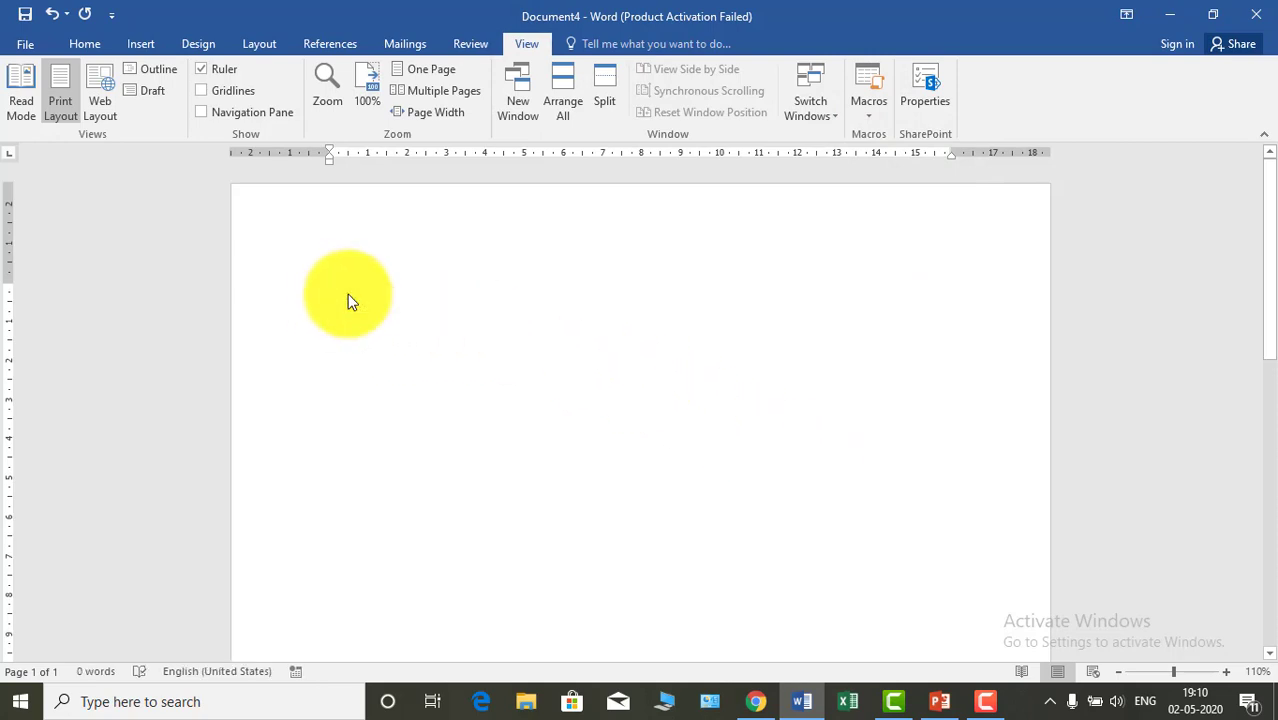
type("=rand(")
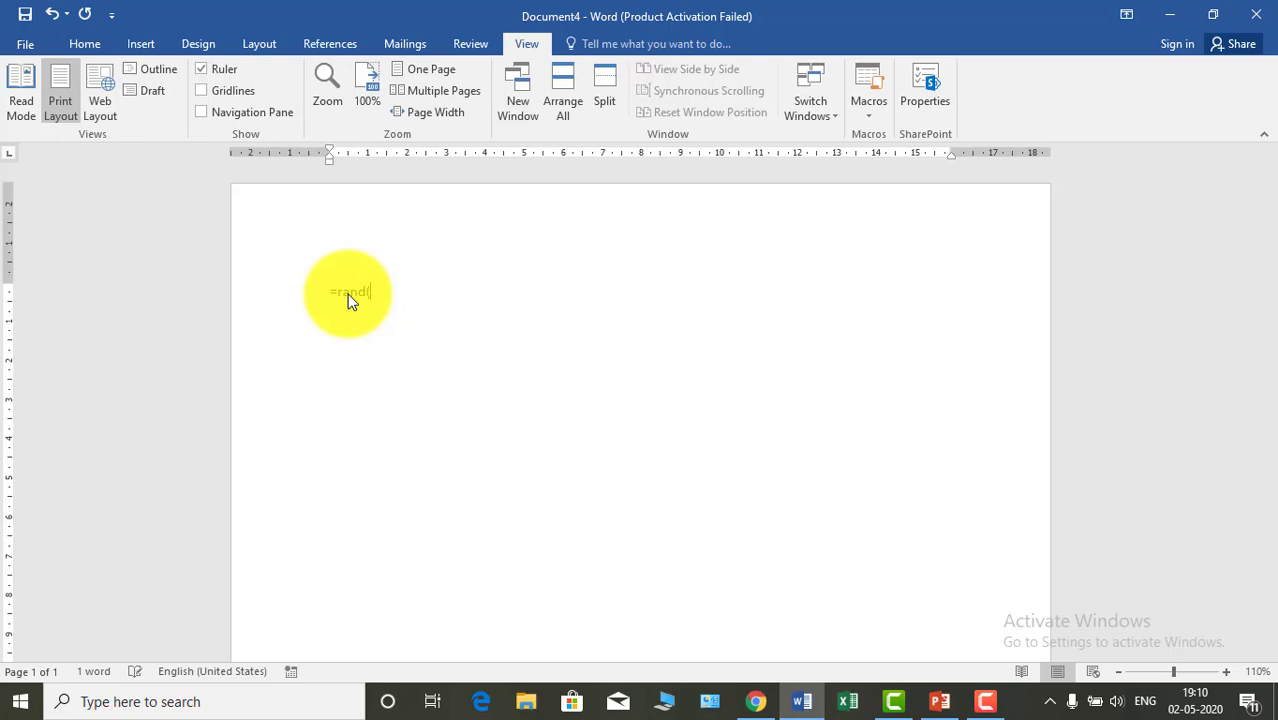
type(",3)")
key("Return")
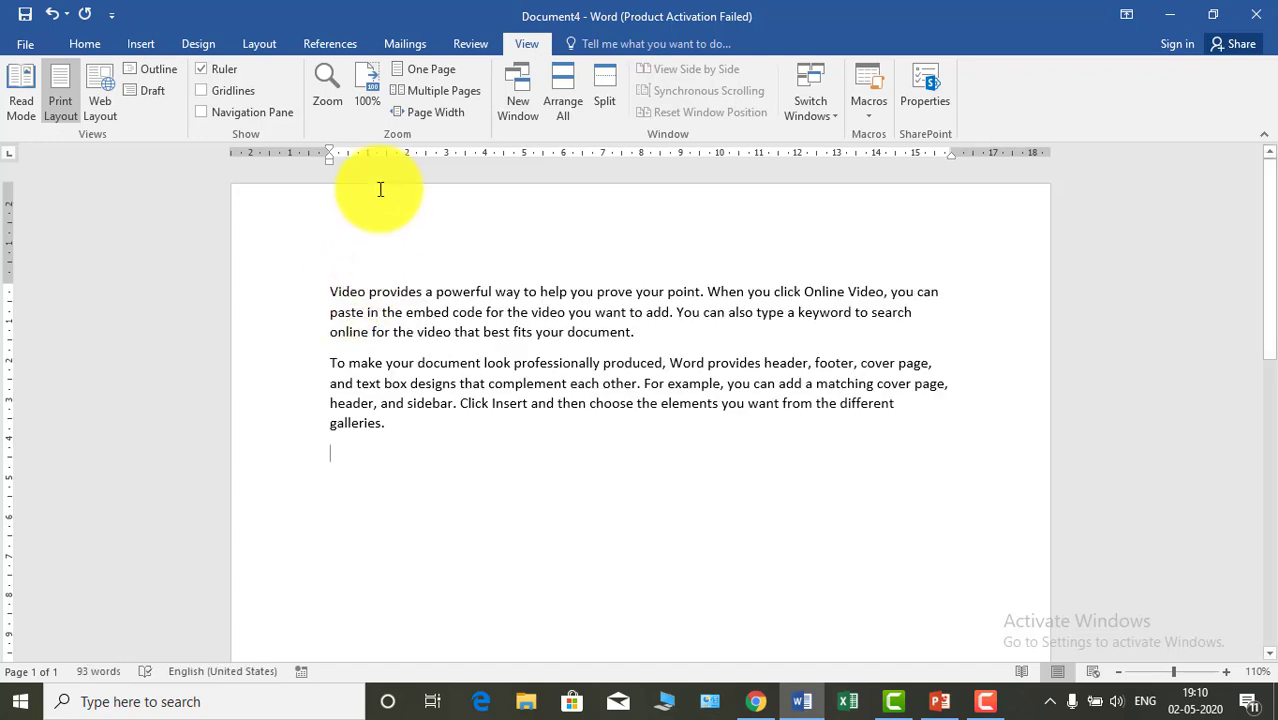
- Split "Video provides a powerful" and "To make your document" from their paragraphs onto separate heading lines
left_click(523, 291)
key("Return")
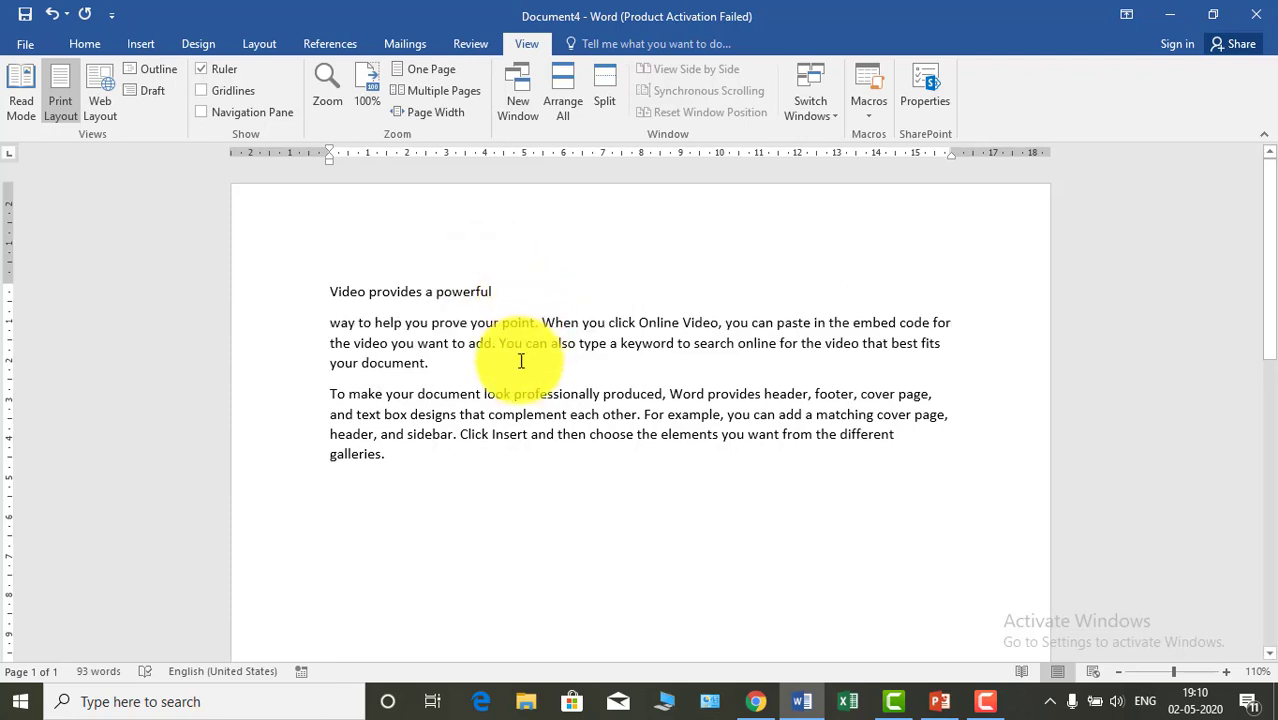
left_click(494, 395)
key("Return")
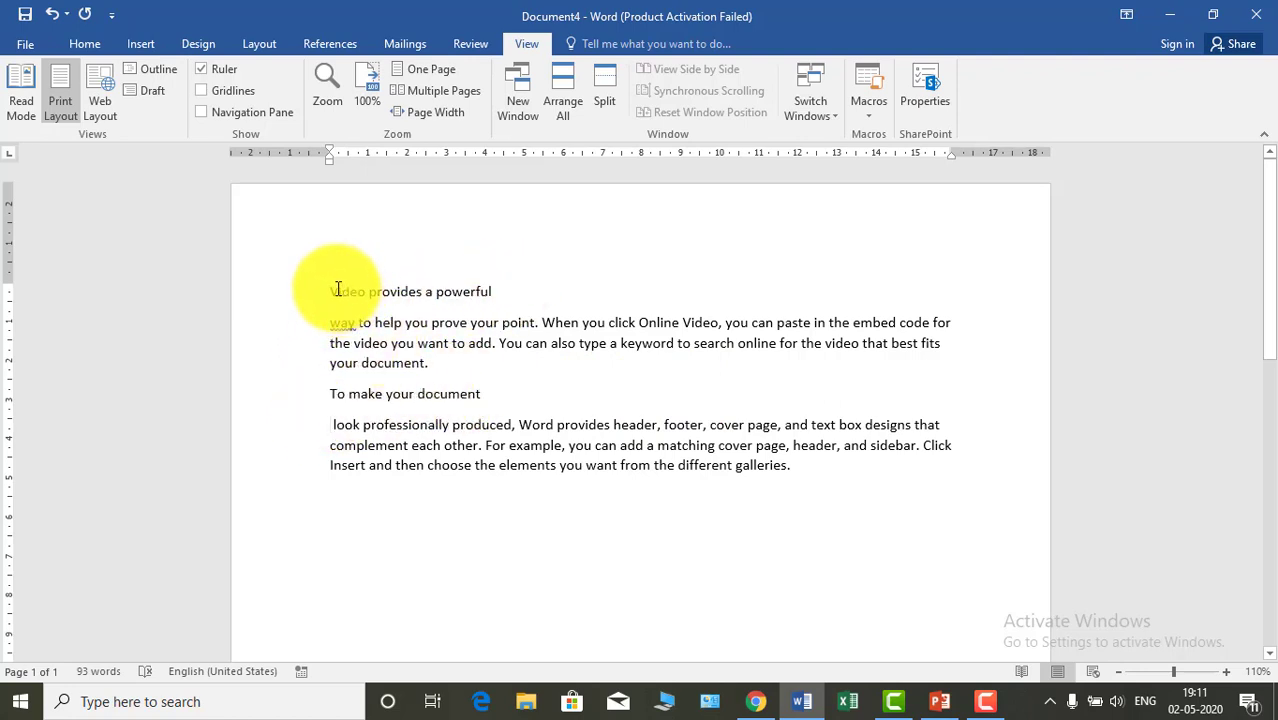
- Run the recorded formatting macro on the heading line "Video provides a powerful" and clear the selection
left_click_drag(331, 290, 507, 281)
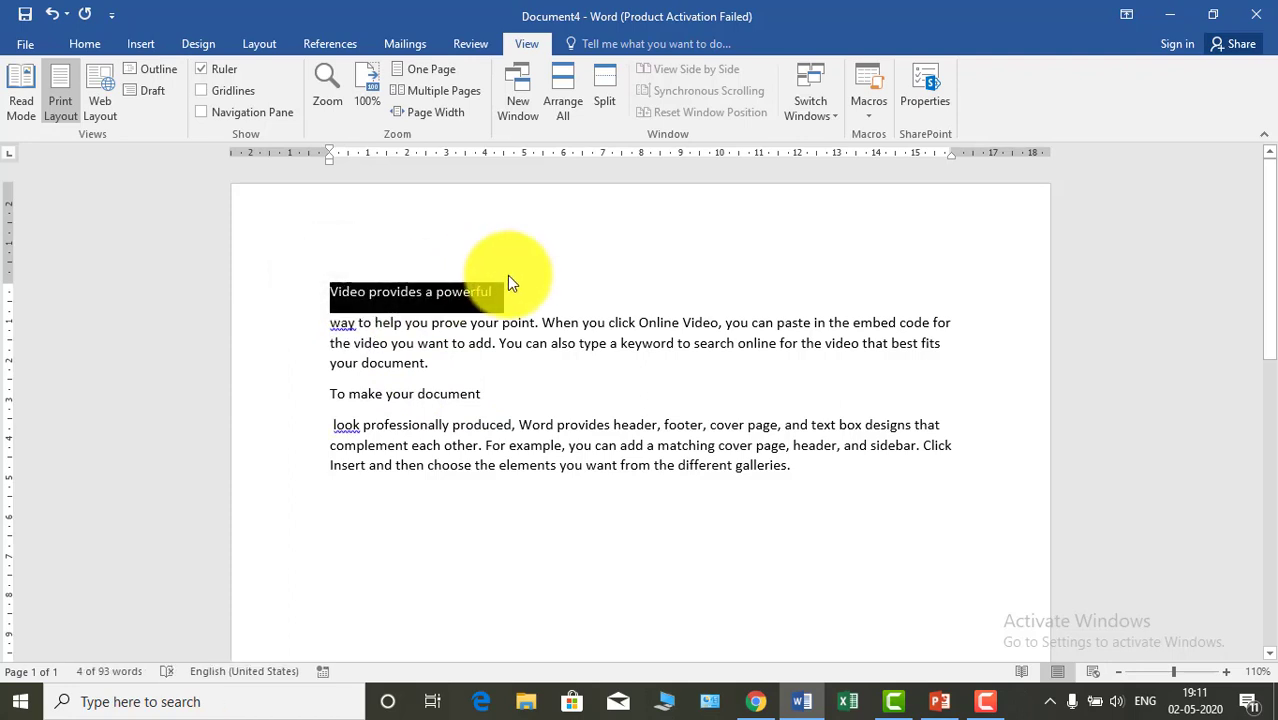
key("alt")
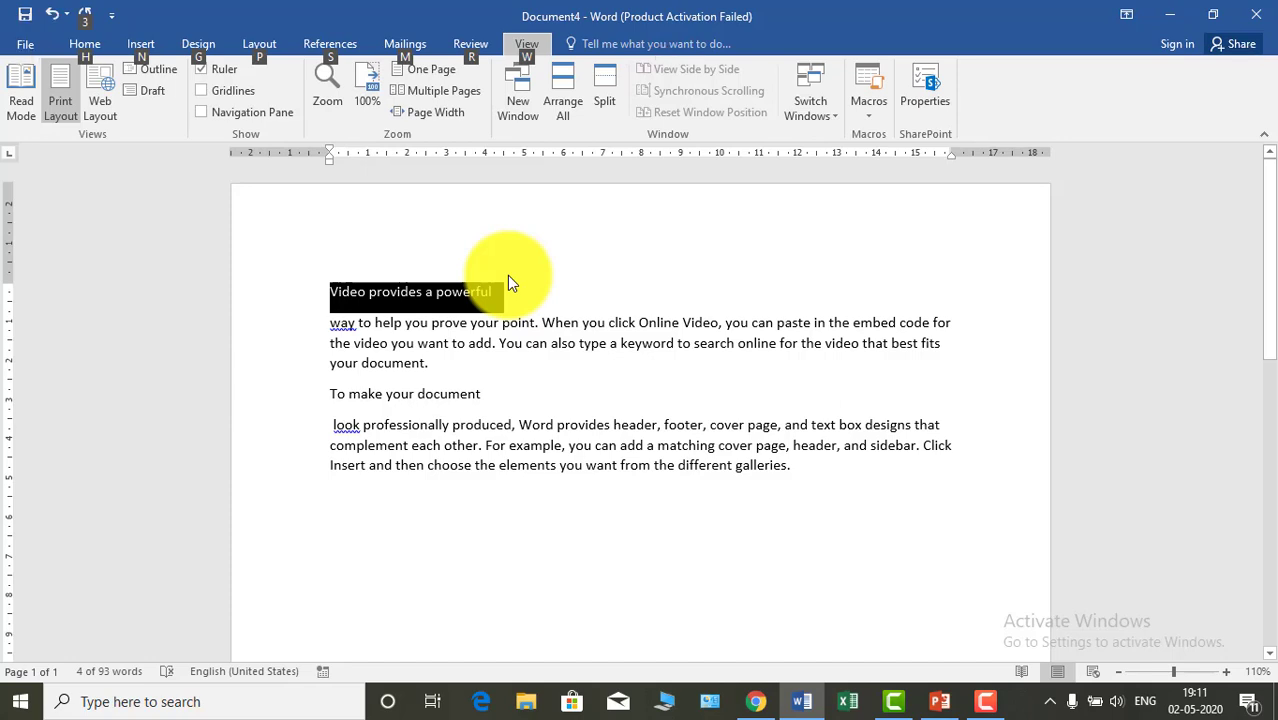
key("q")
key("Escape")
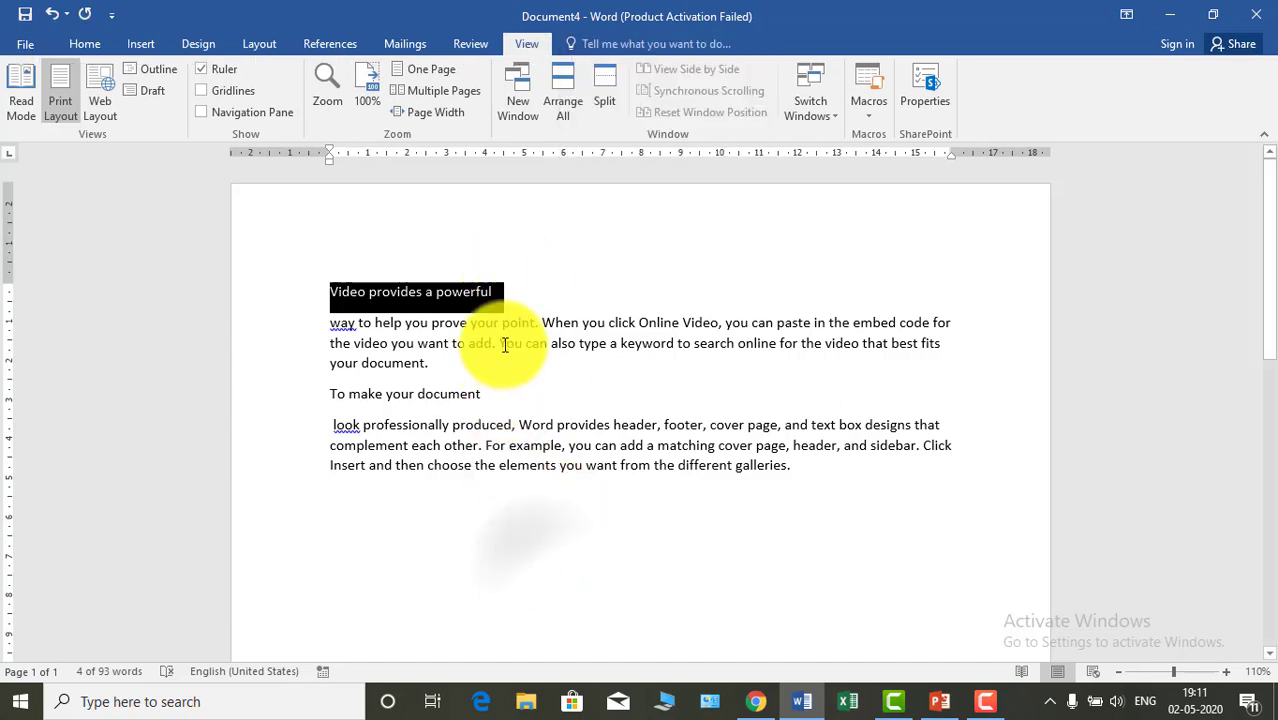
key("ctrl+q")
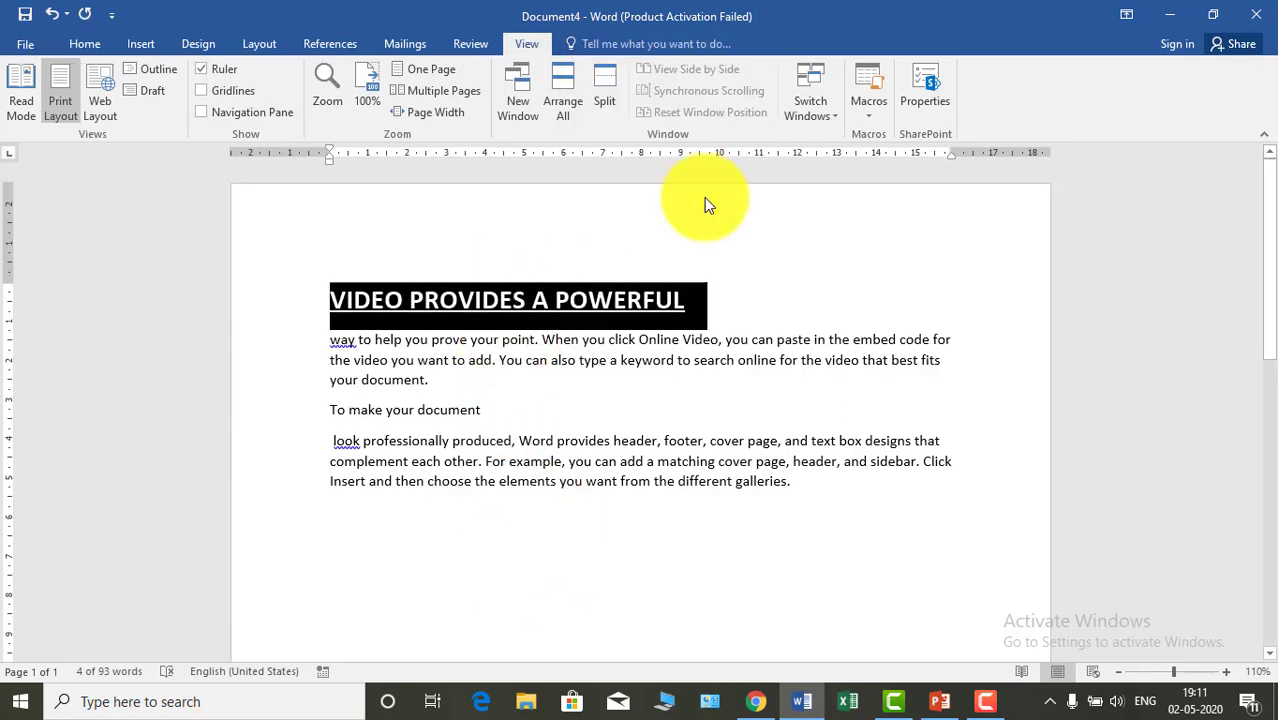
left_click(805, 288)
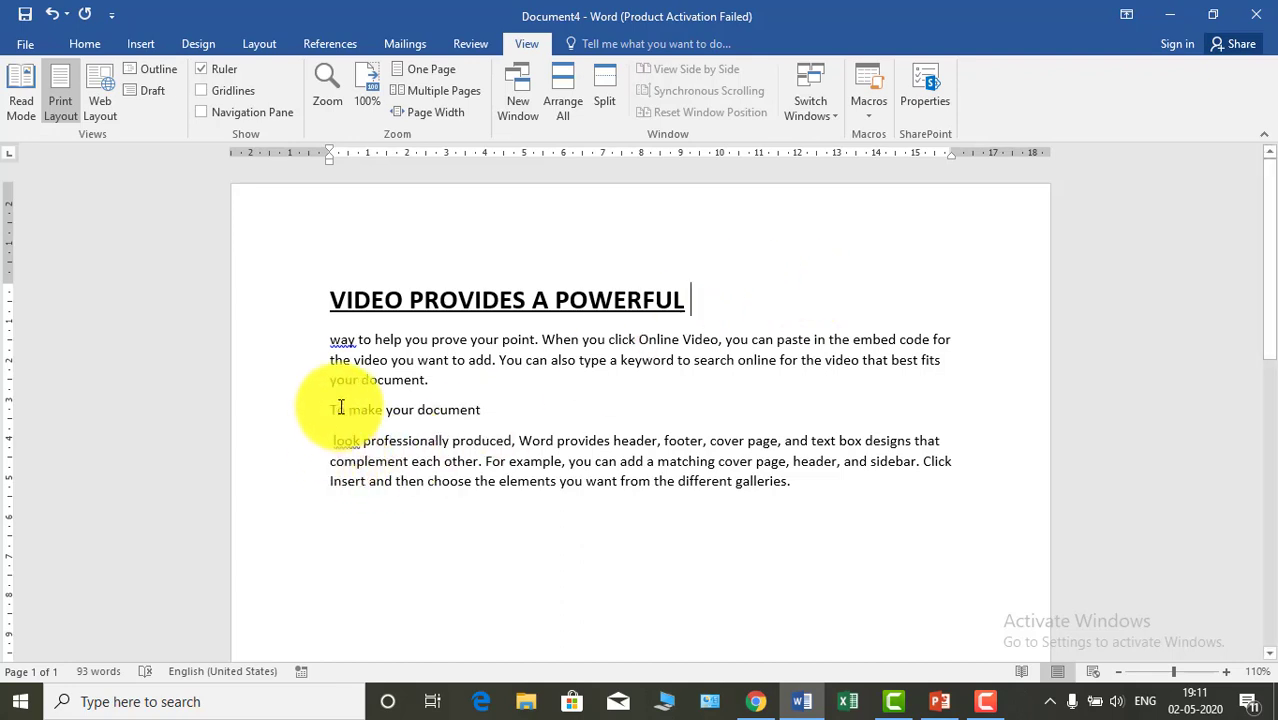
- Apply the recorded formatting macro to the heading line "To make your document" and deselect it
left_click_drag(330, 412, 490, 411)
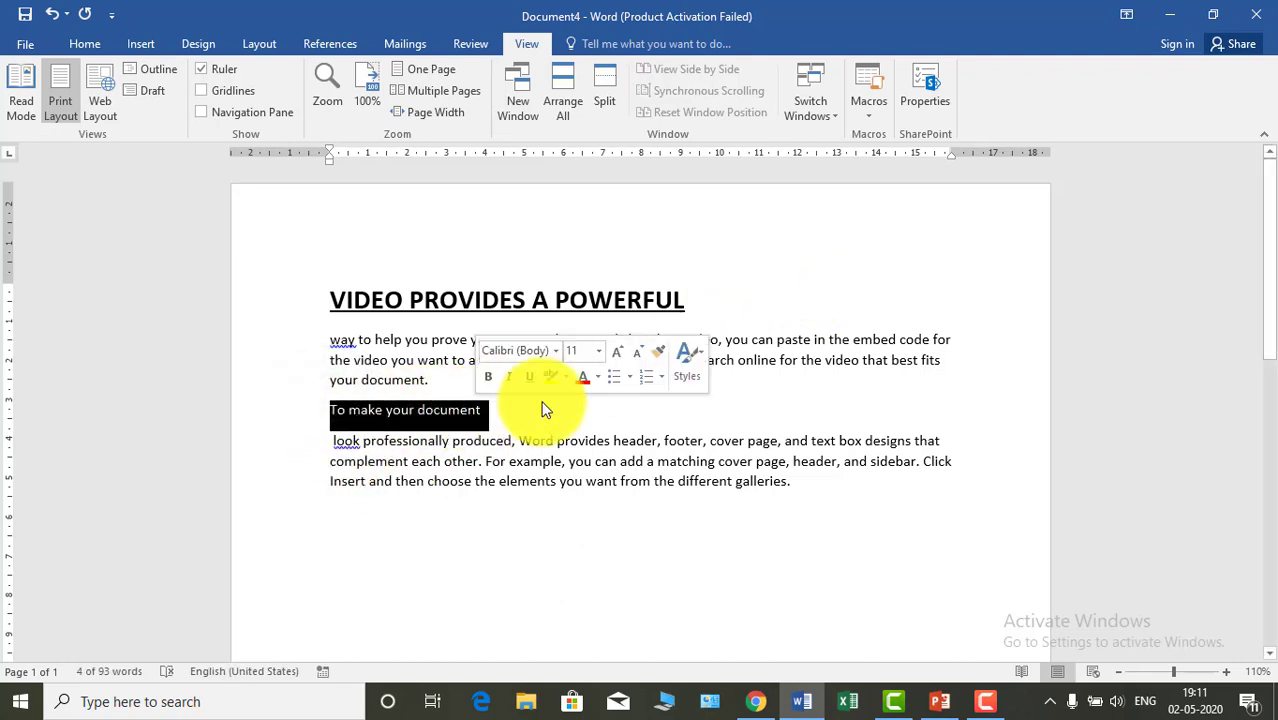
key("ctrl+m")
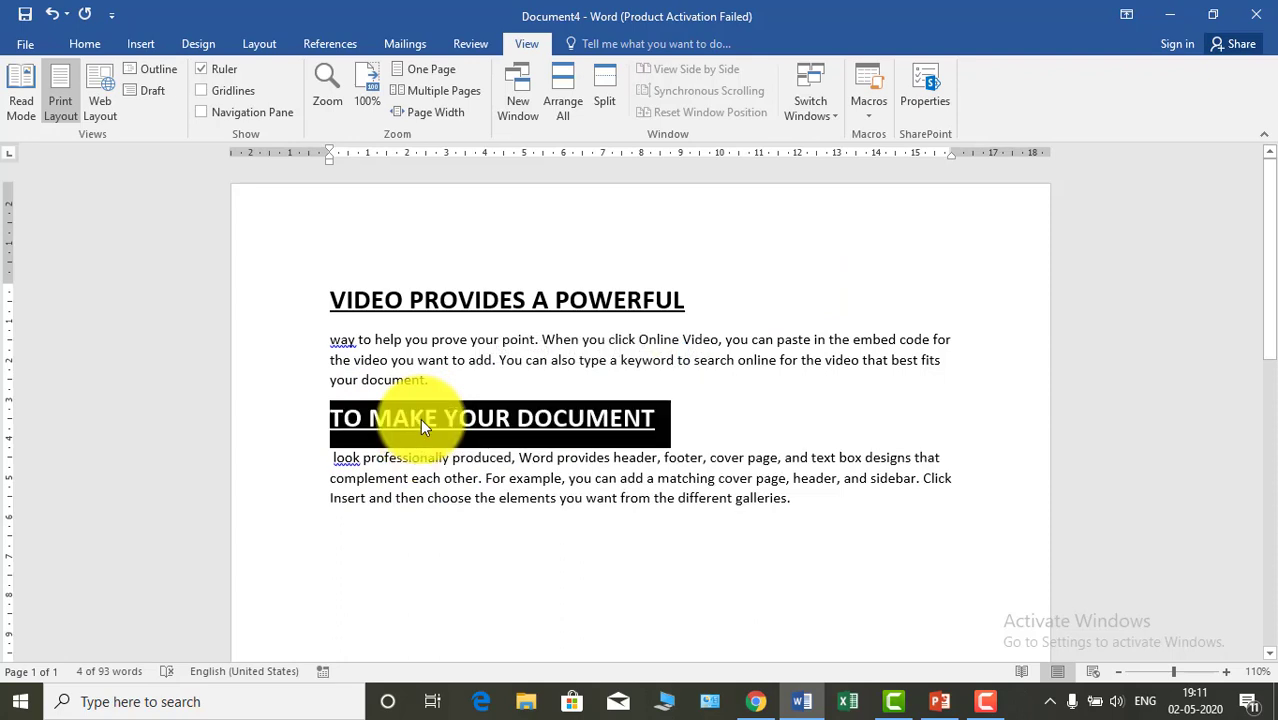
left_click(507, 592)
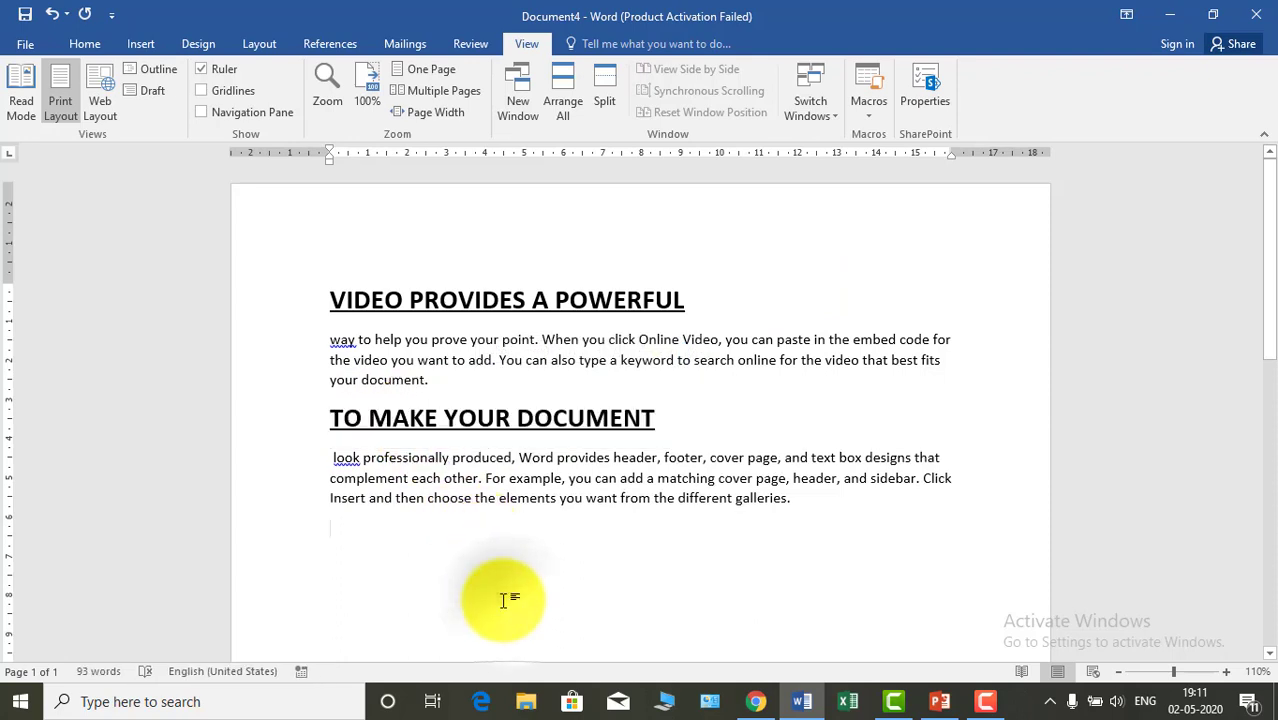